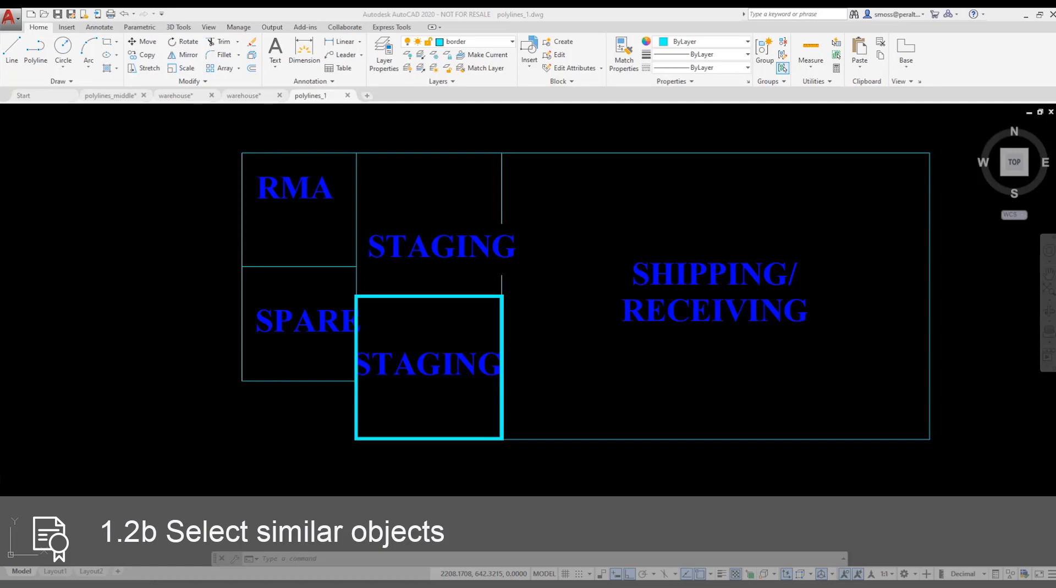
Select all text labels similar to the SPARE label and set their text height to 30.
left_click(282, 324)
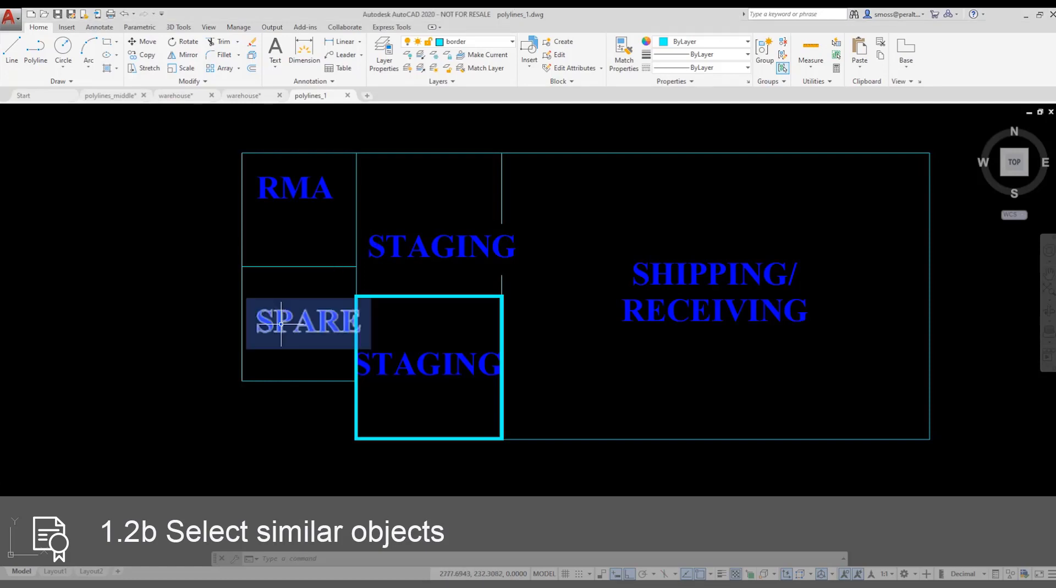
right_click(280, 324)
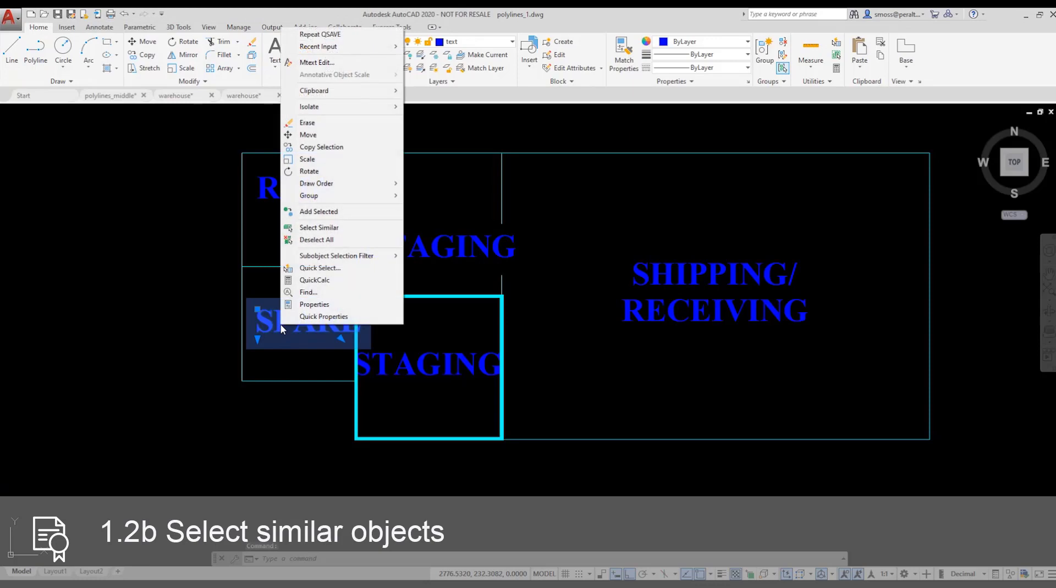
left_click(348, 230)
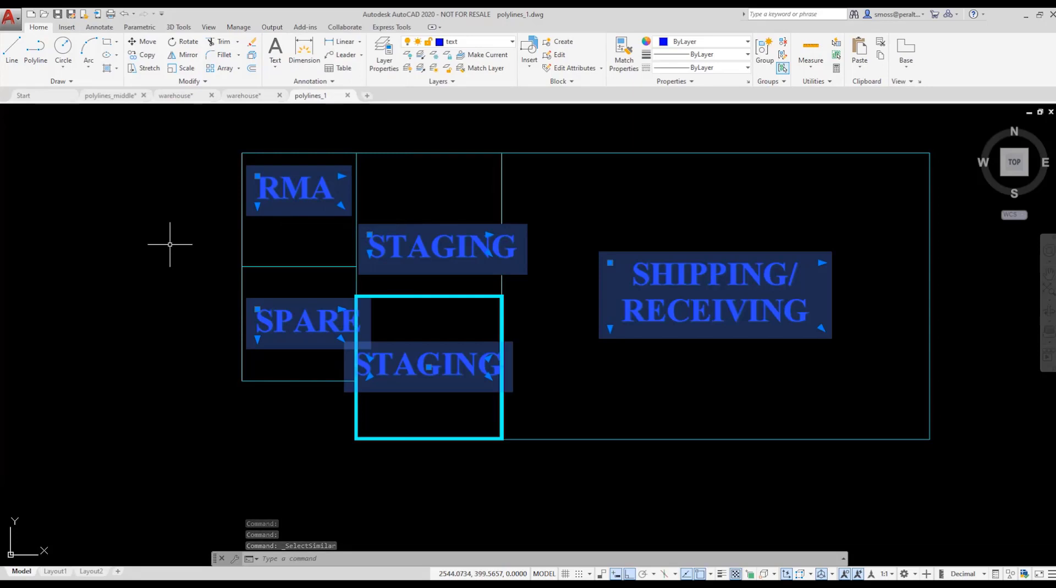
right_click(169, 244)
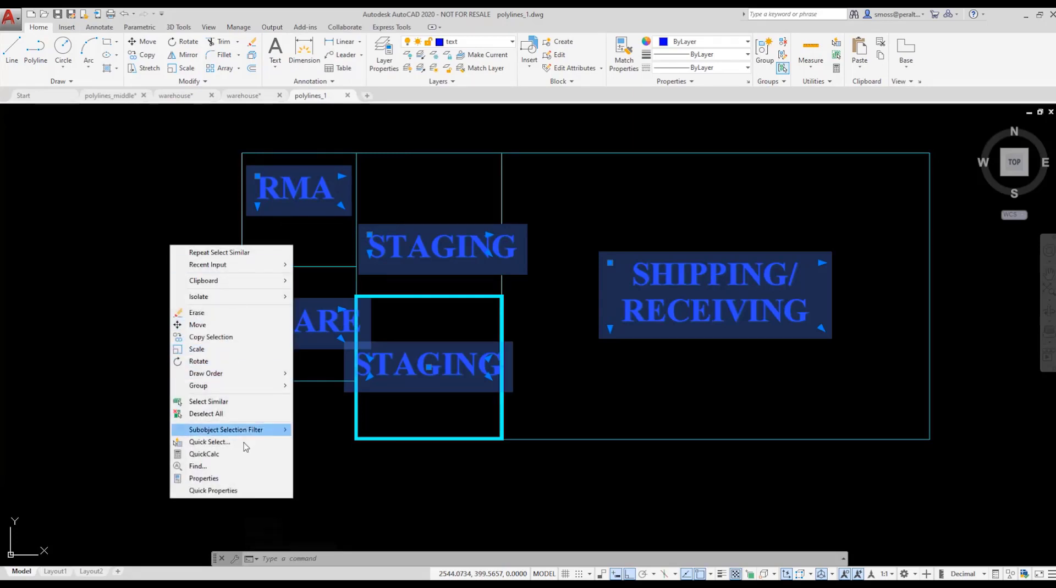
left_click(264, 479)
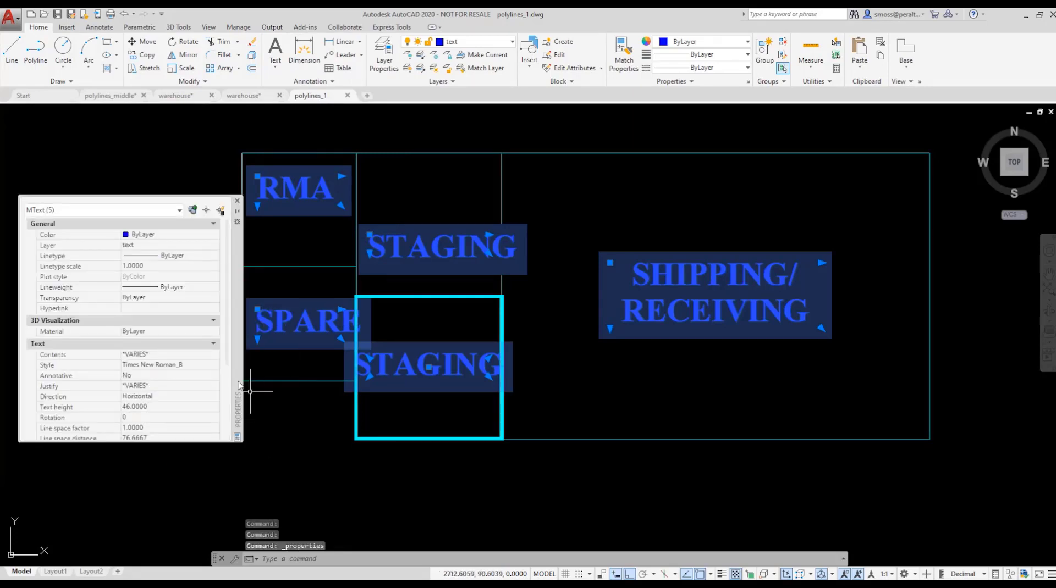
left_click(167, 407)
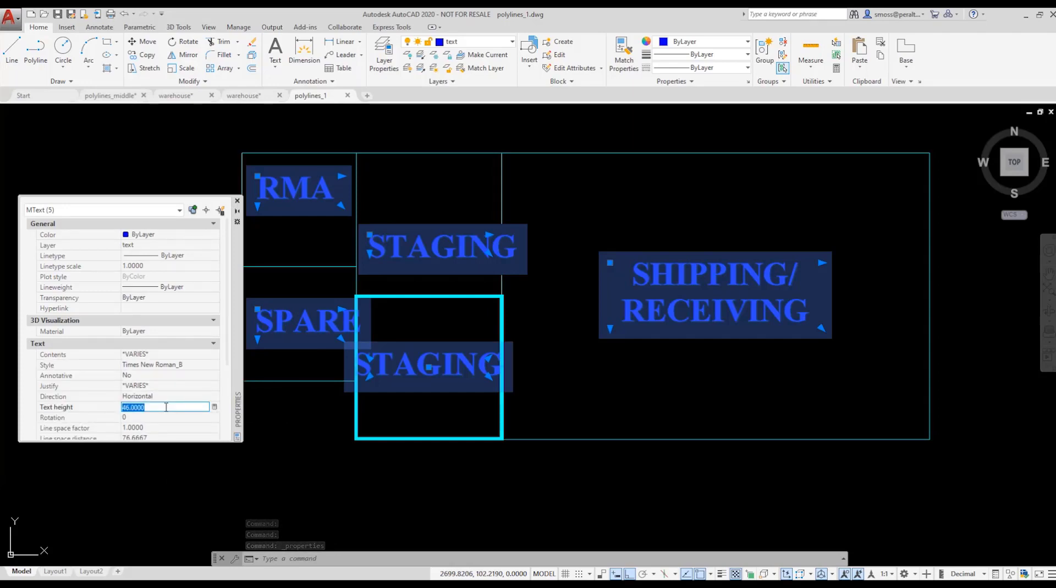
type("30")
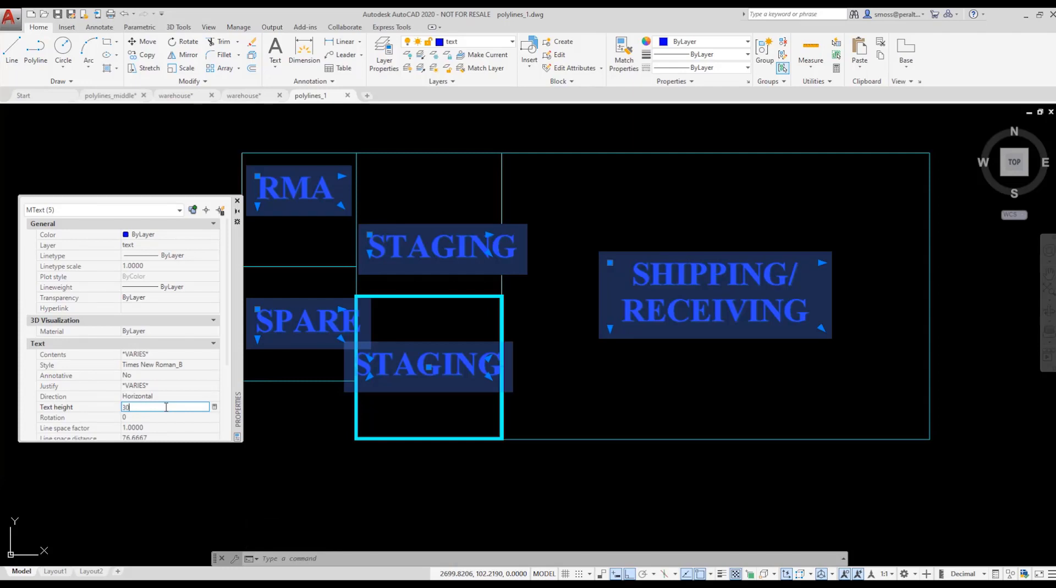
key("Tab")
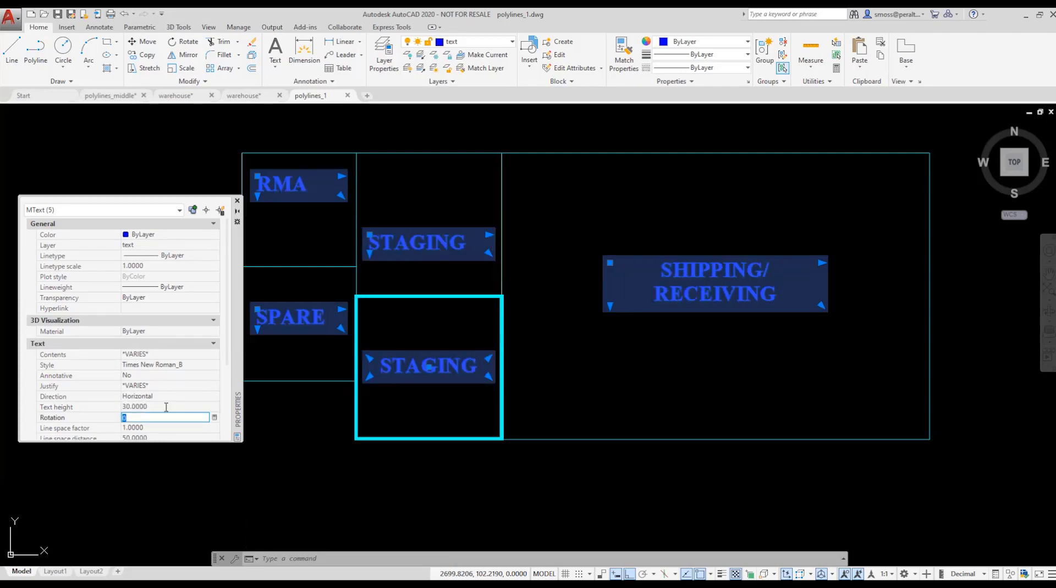
left_click(237, 201)
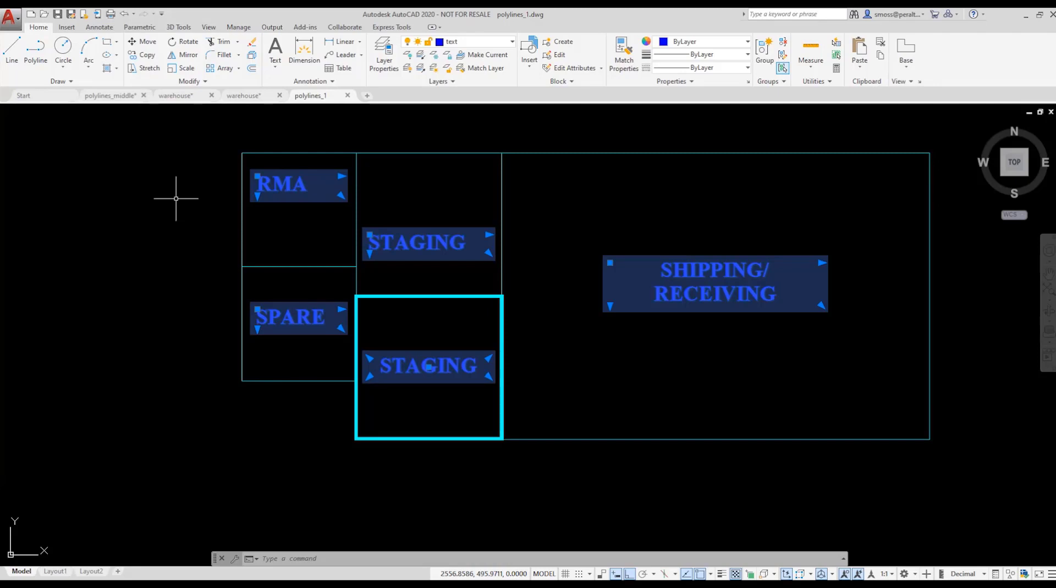
key("Escape")
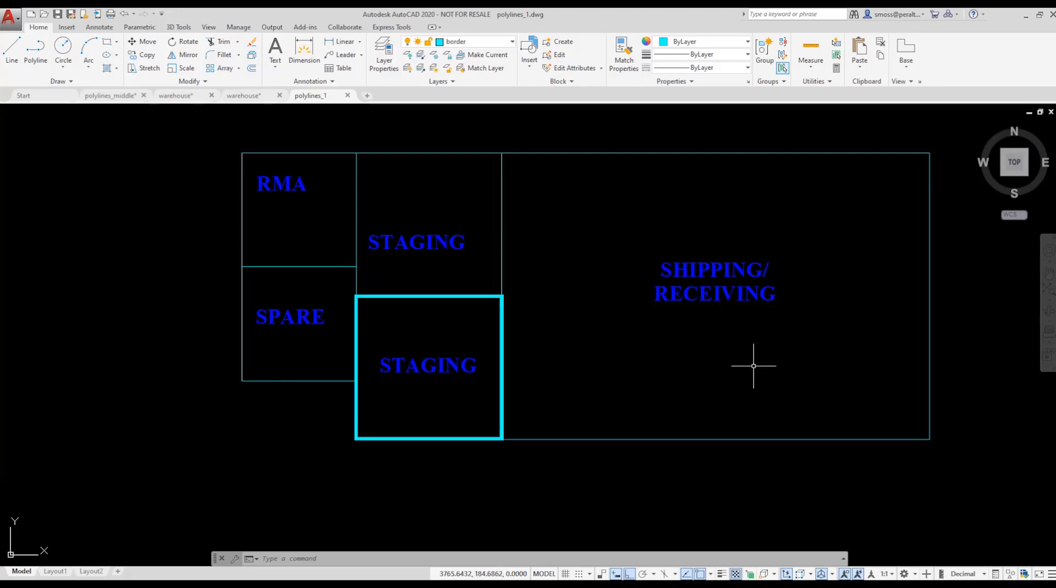
Change the SPARE label's justification to Middle center.
left_click(710, 574)
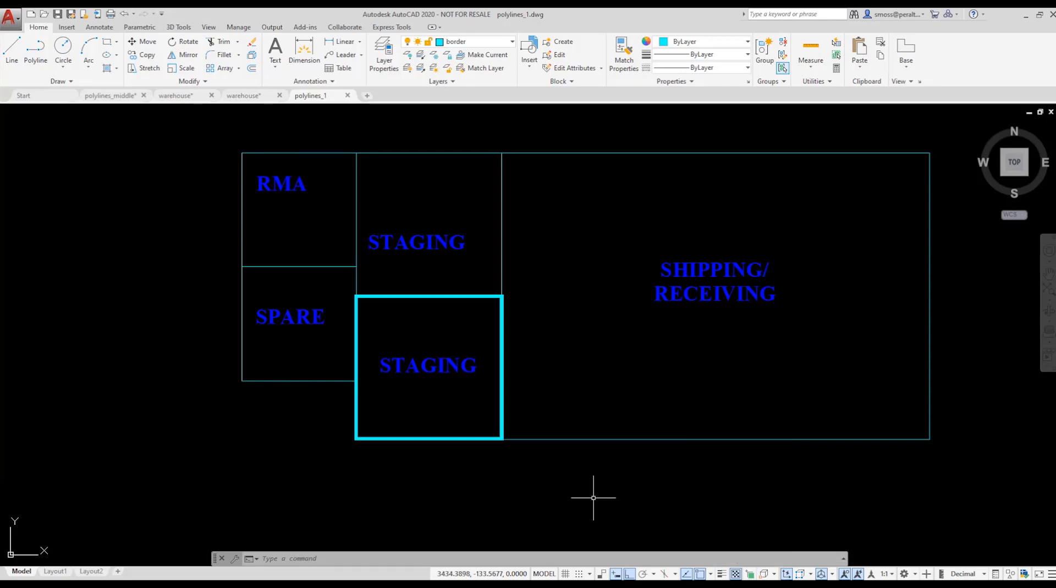
left_click(270, 313)
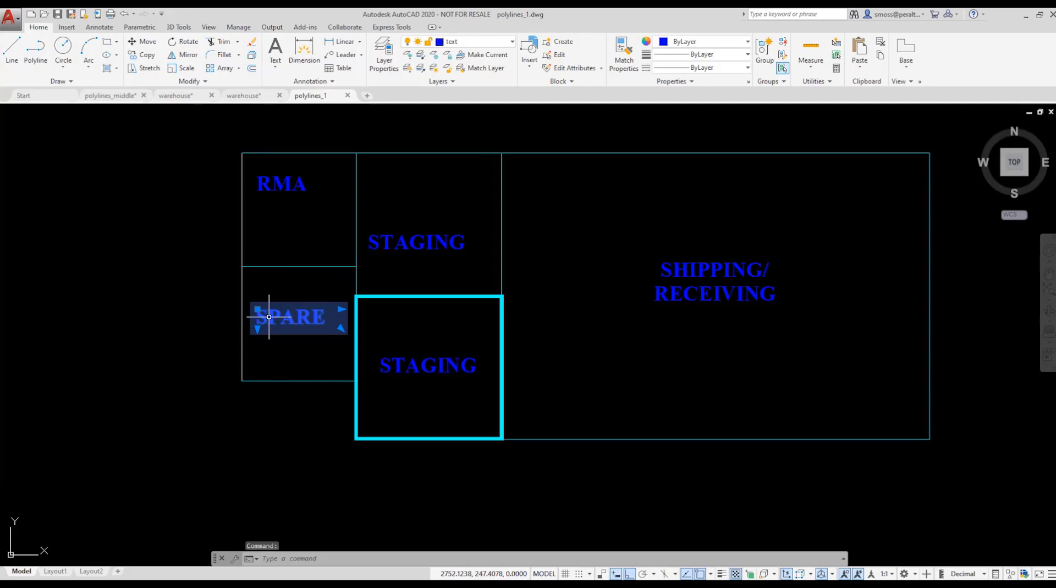
right_click(269, 314)
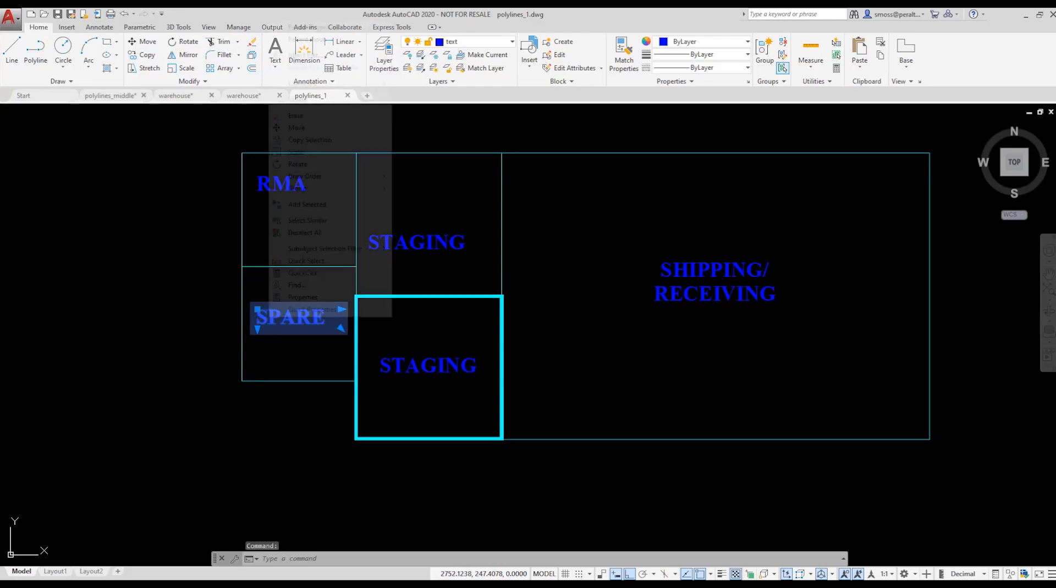
left_click(299, 297)
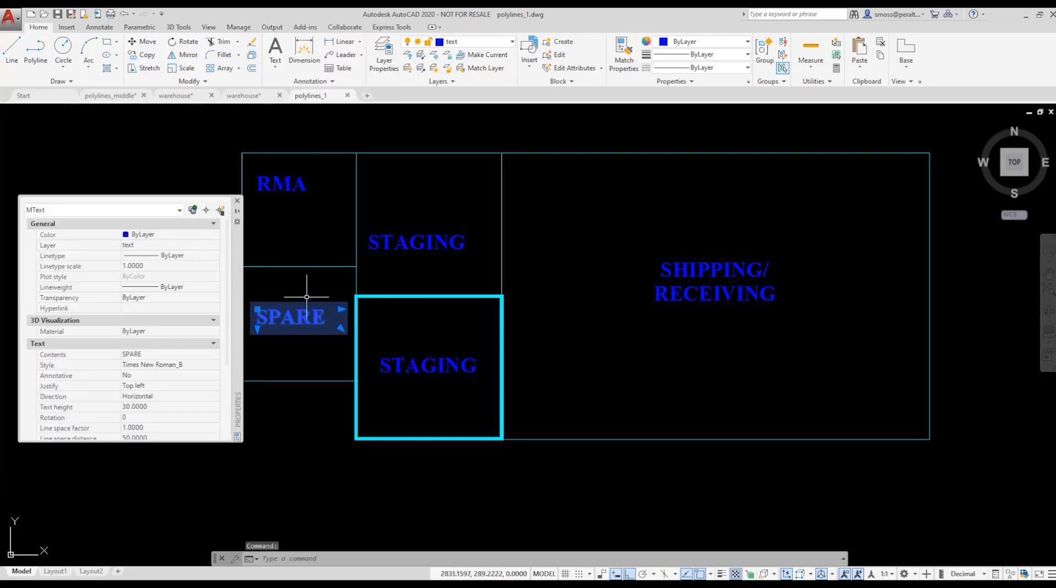
left_click(165, 388)
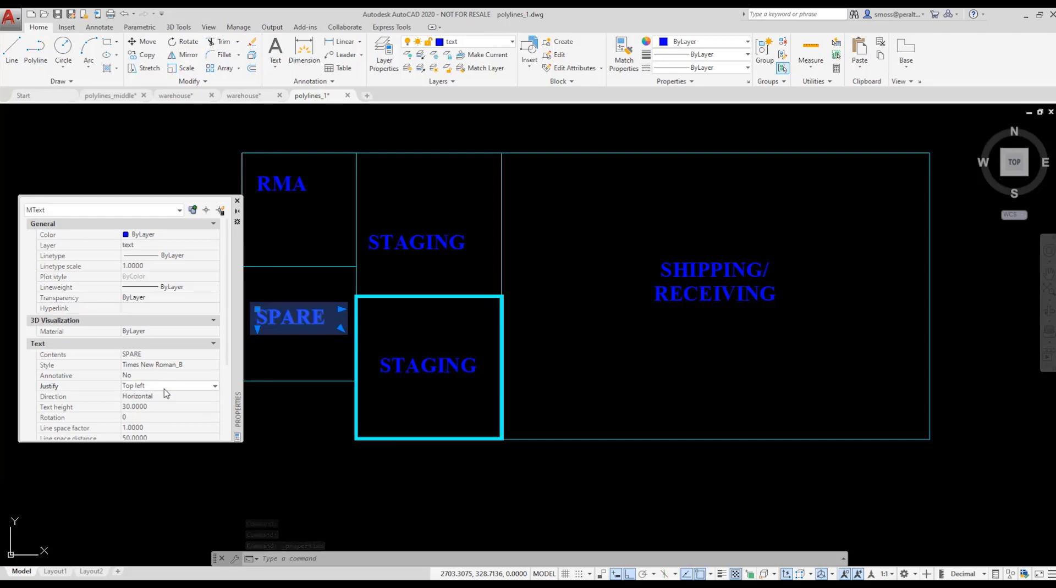
left_click(166, 390)
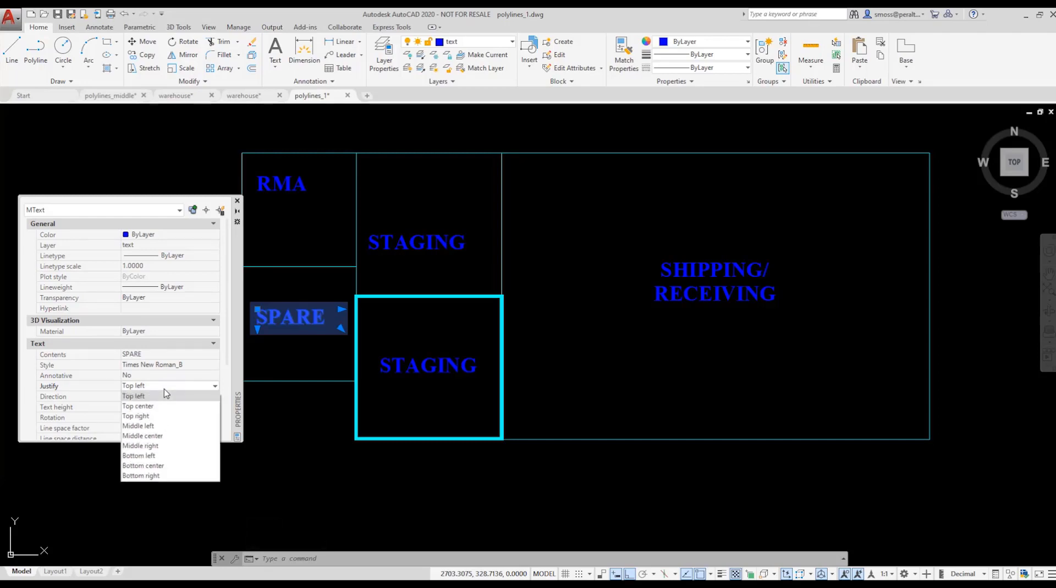
left_click(169, 440)
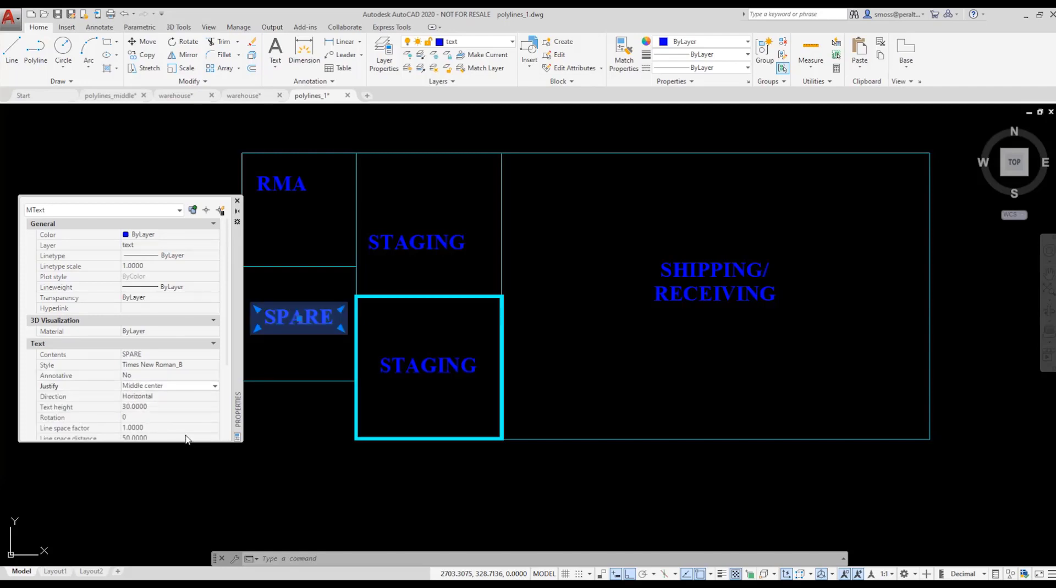
left_click(237, 201)
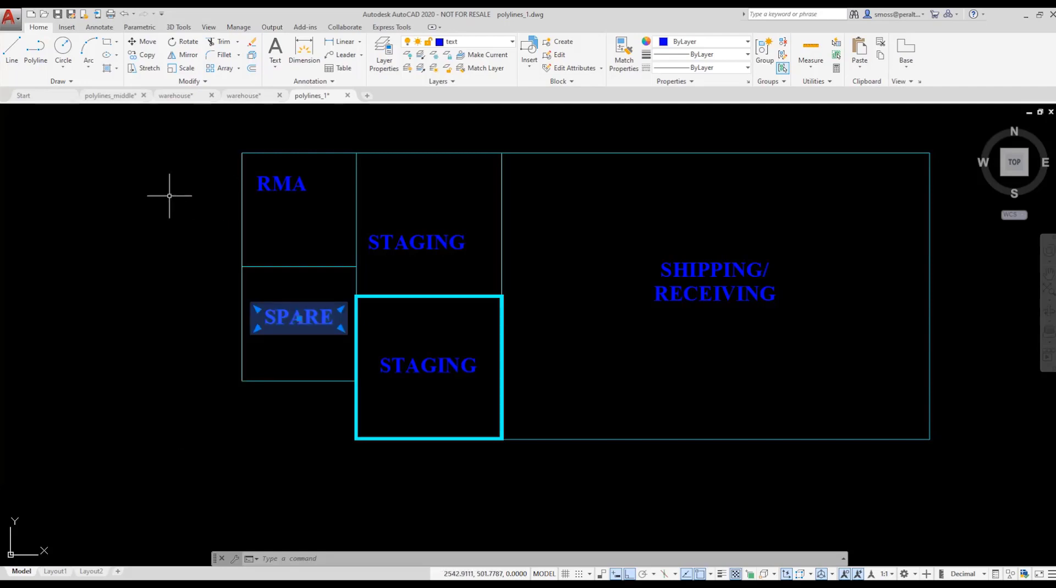
key("Escape")
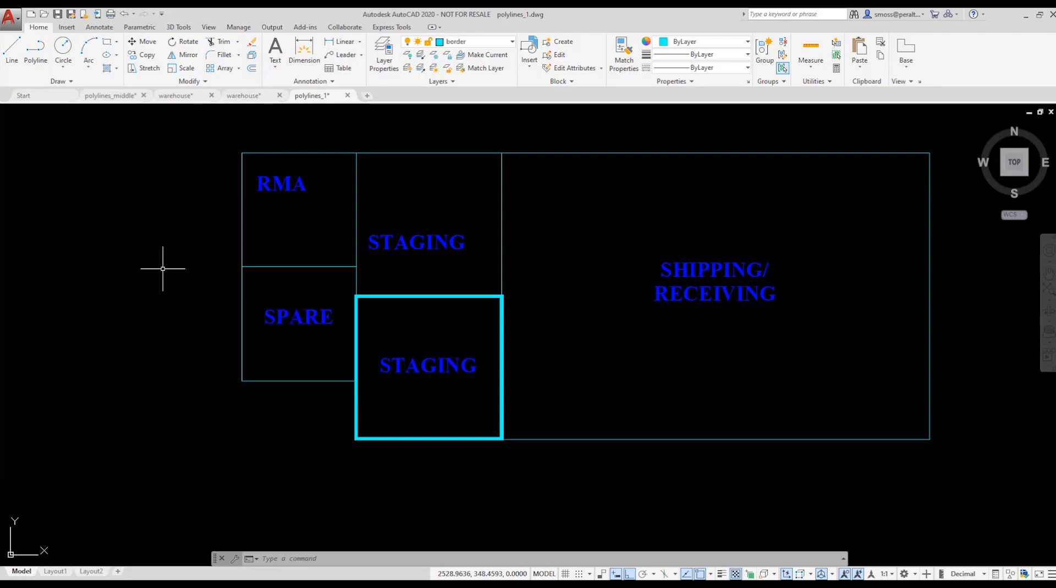
left_click(289, 320)
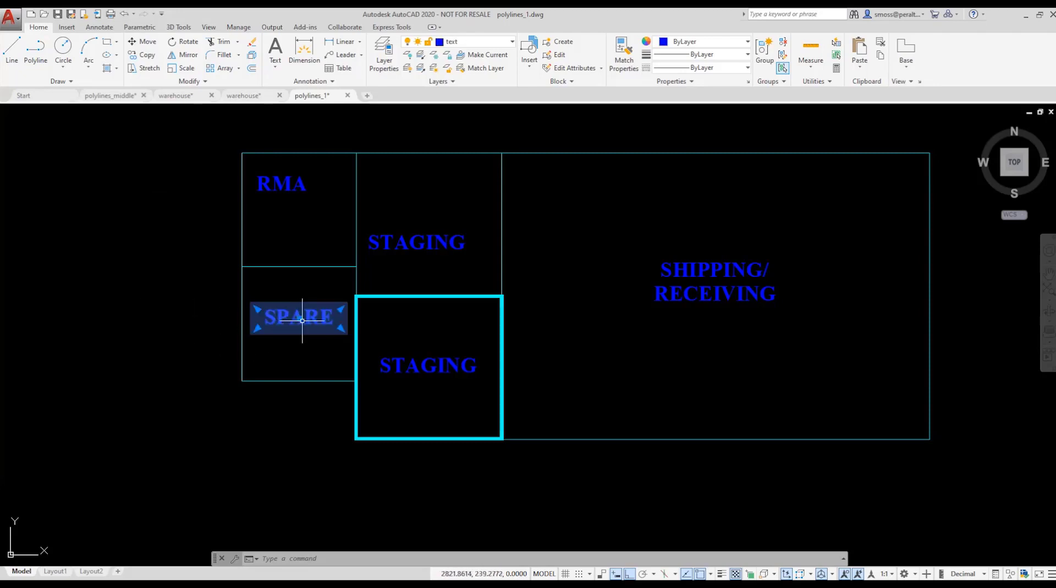
left_click(299, 318)
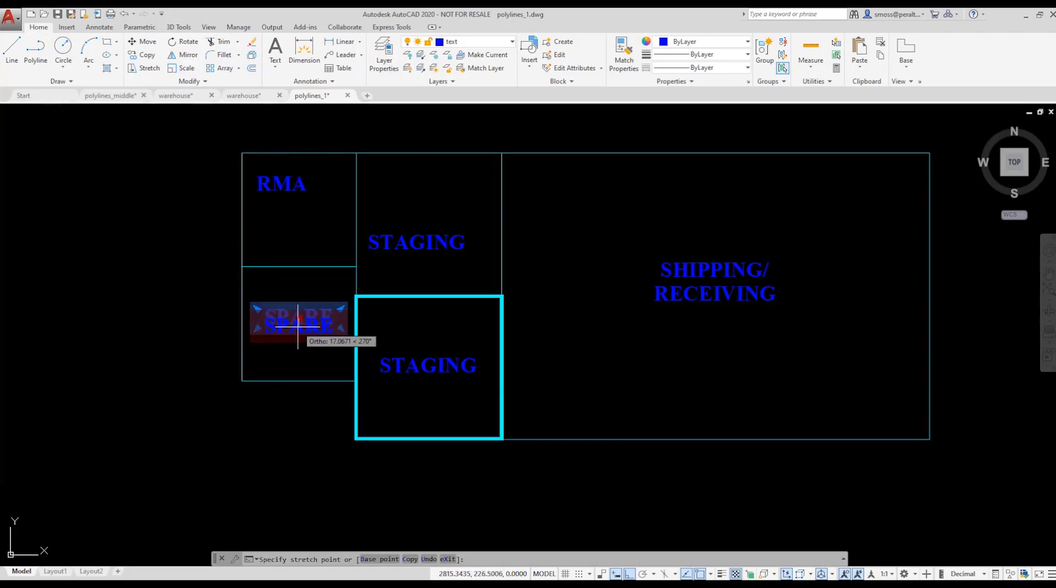
key("Escape")
key("Escape")
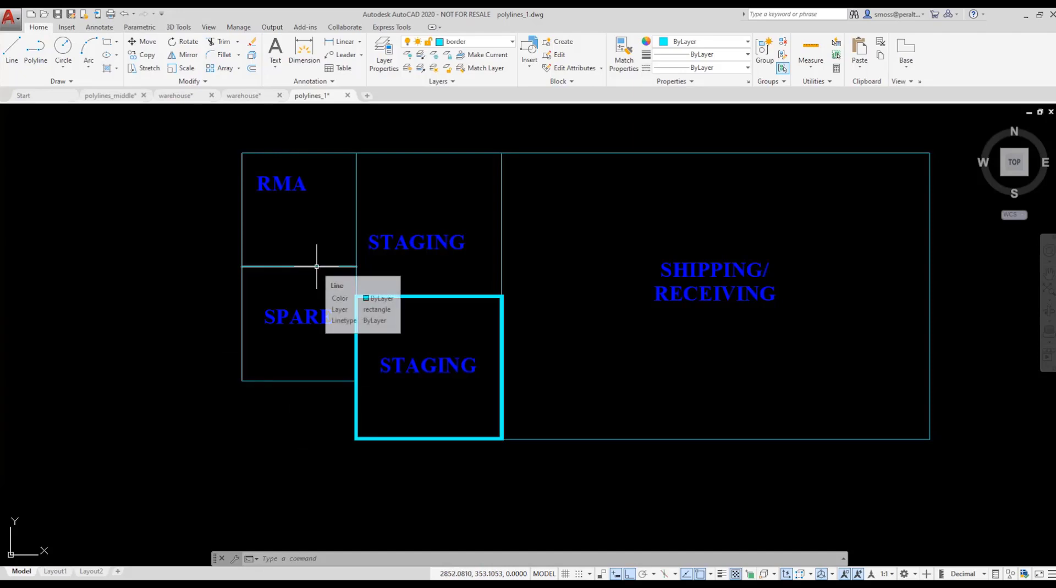
Choose border as the current layer for drawing the room outlines.
mouse_move(356, 224)
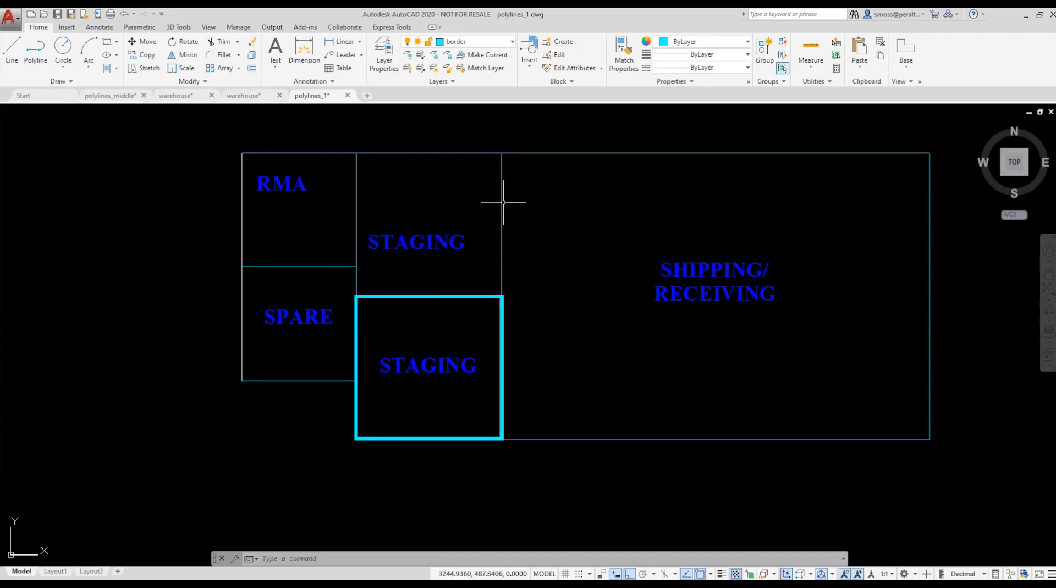
mouse_move(501, 202)
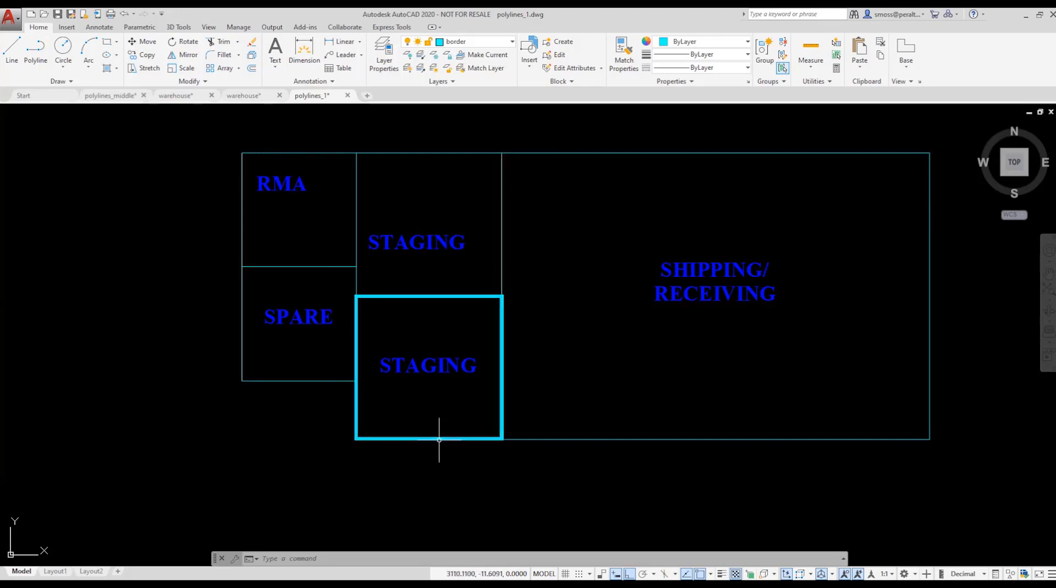
mouse_move(438, 439)
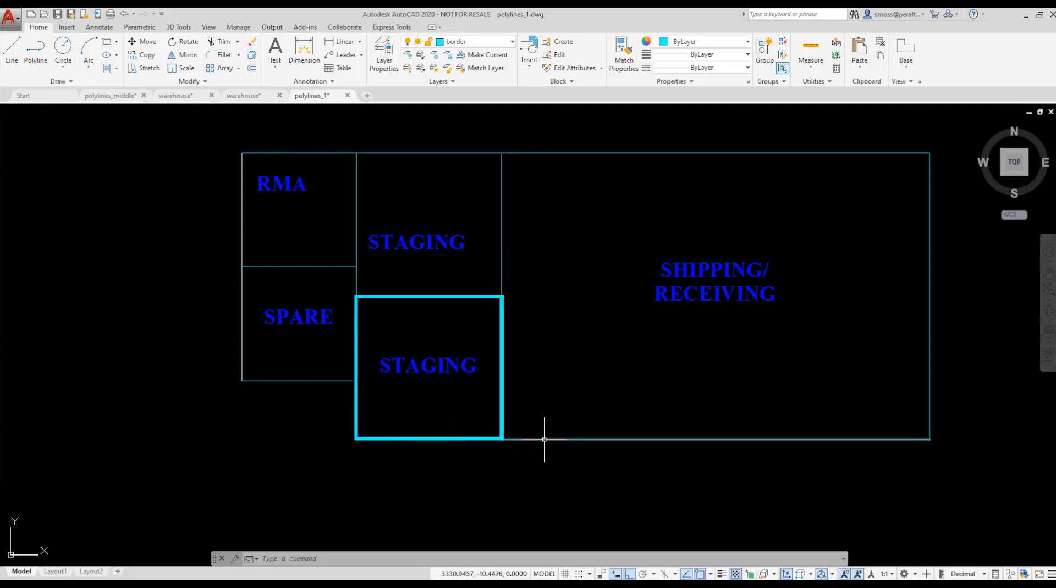
mouse_move(544, 439)
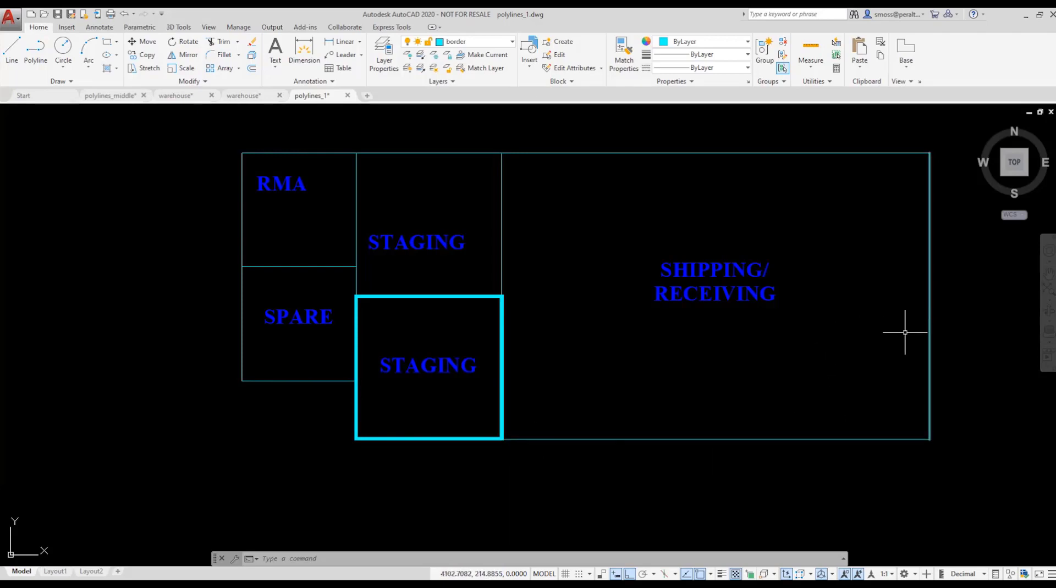
left_click(472, 44)
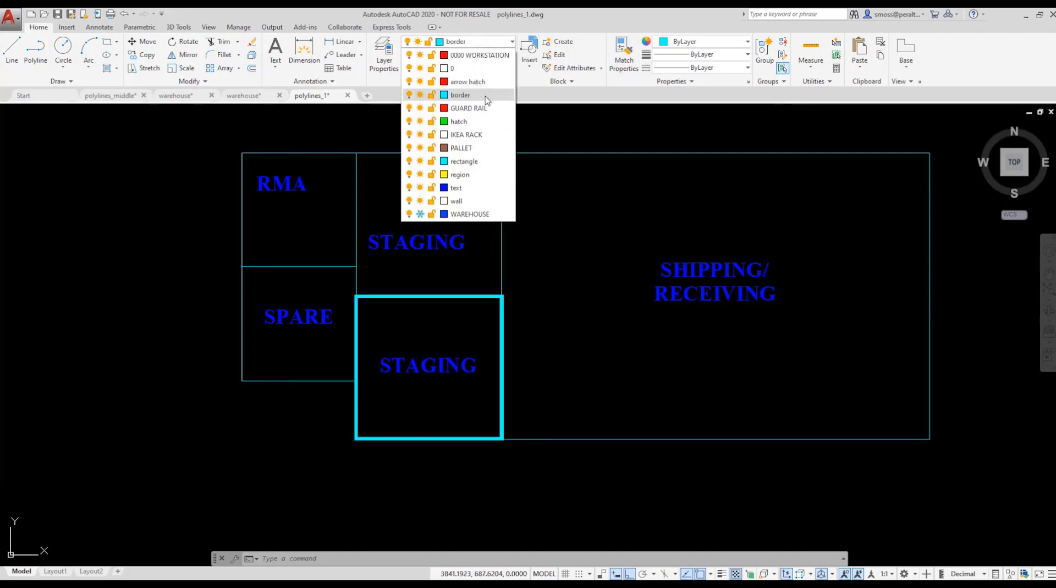
left_click(484, 95)
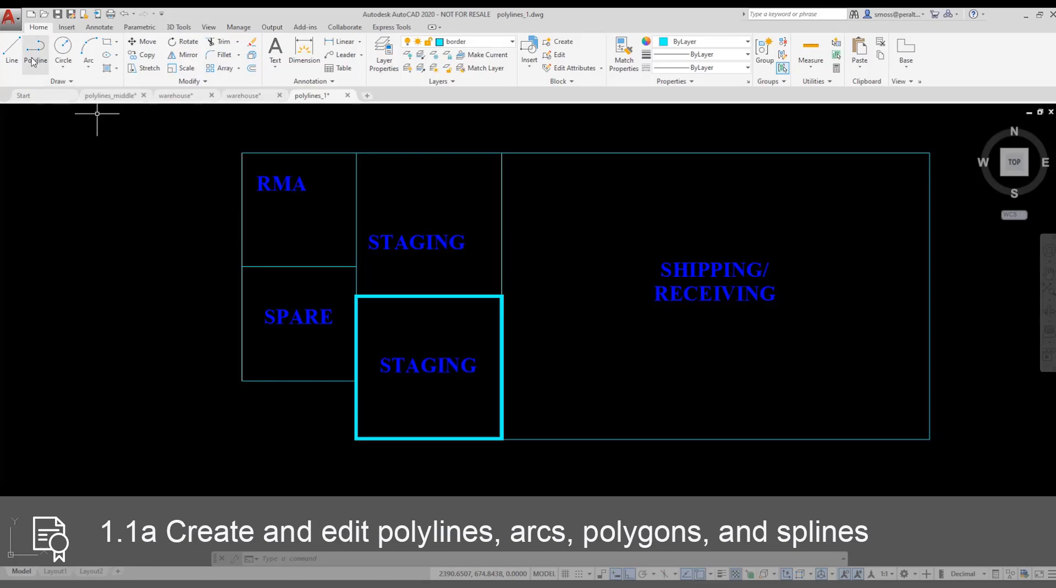
left_click(62, 82)
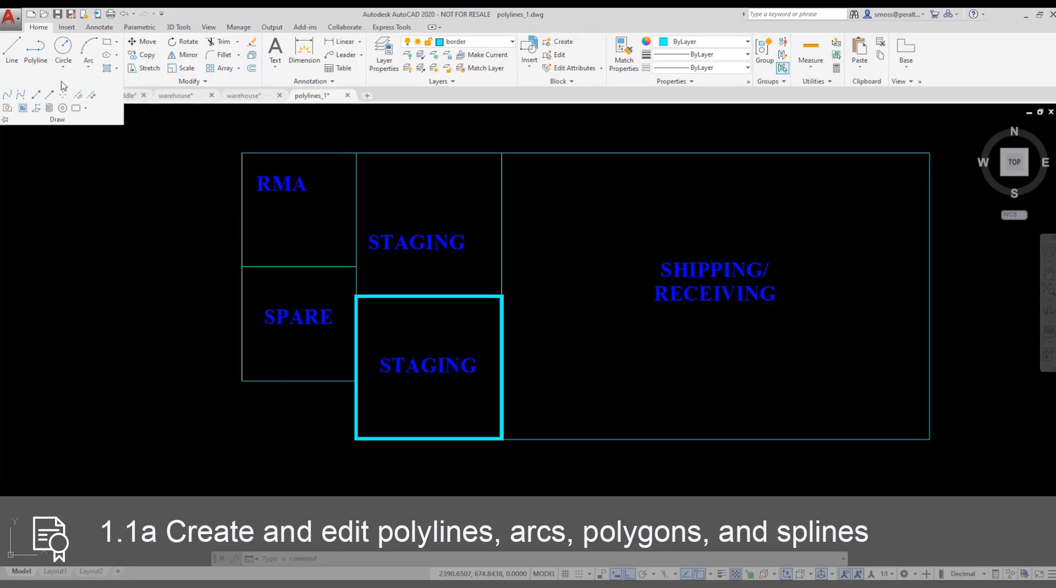
left_click(143, 83)
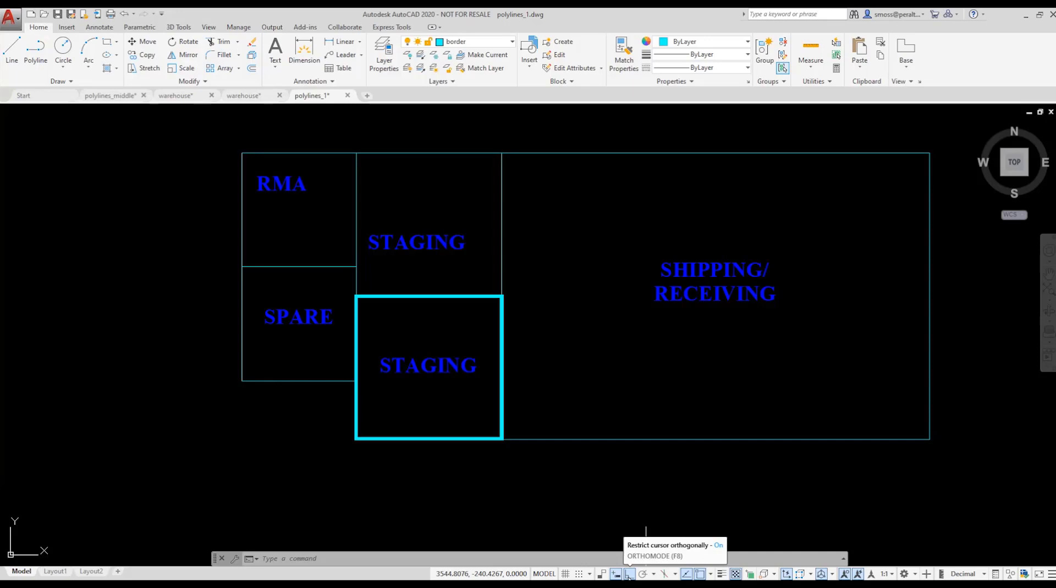
Start a polyline at the RMA room's lower-right corner with starting and ending widths of 10.
left_click(35, 51)
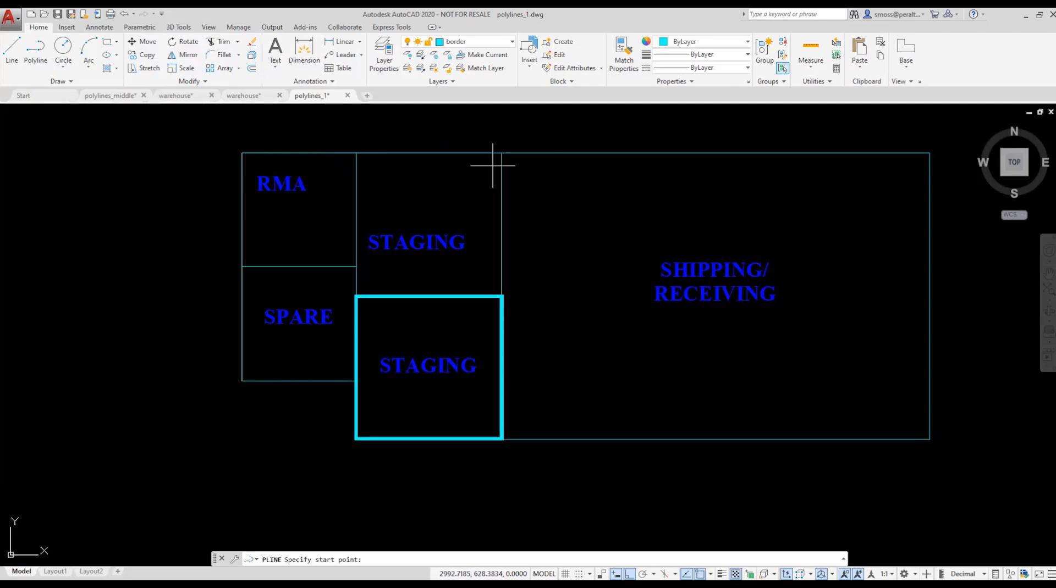
left_click(356, 267)
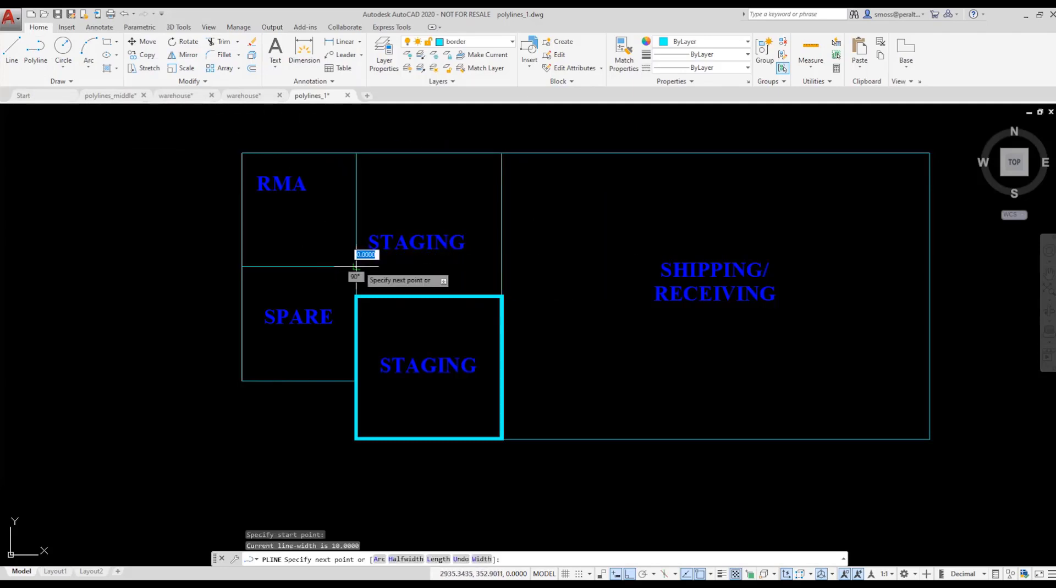
right_click(356, 267)
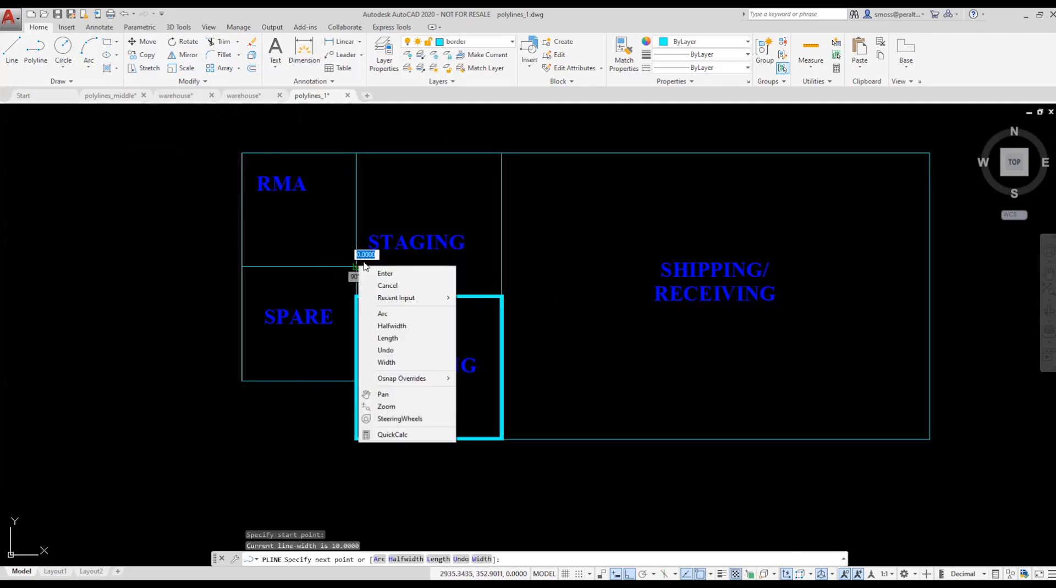
left_click(406, 365)
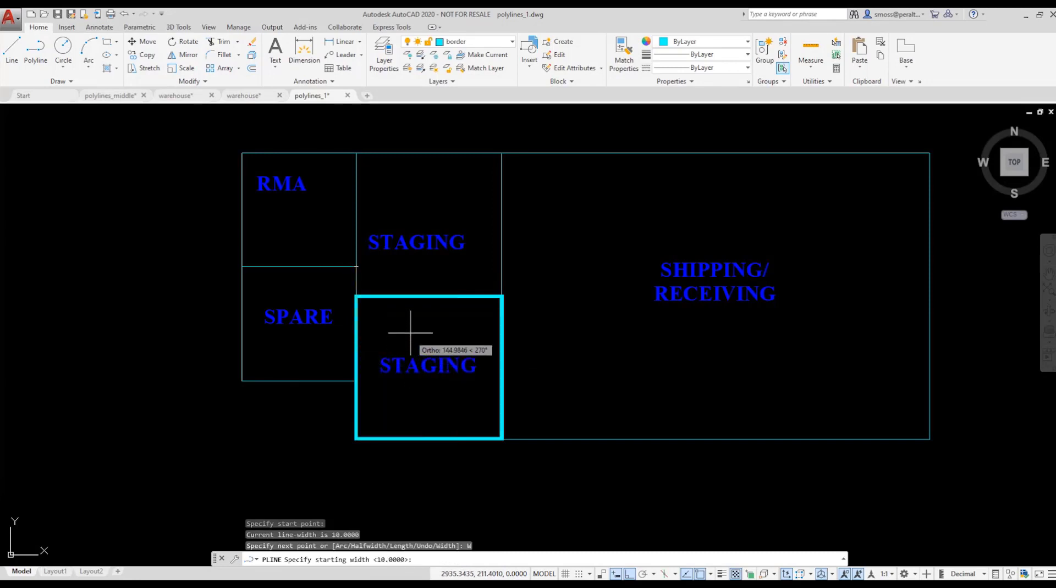
type("10")
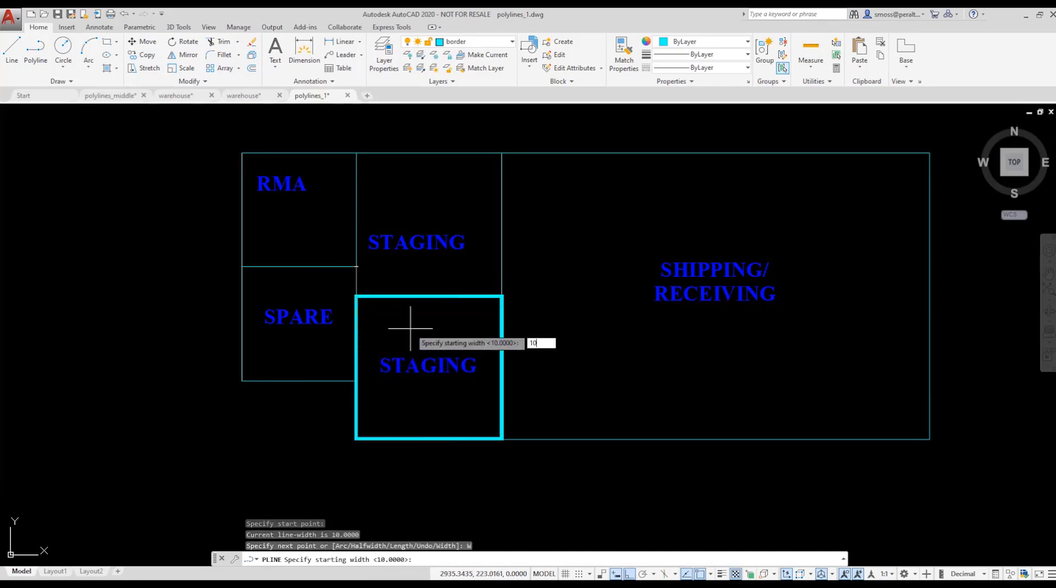
key("Return")
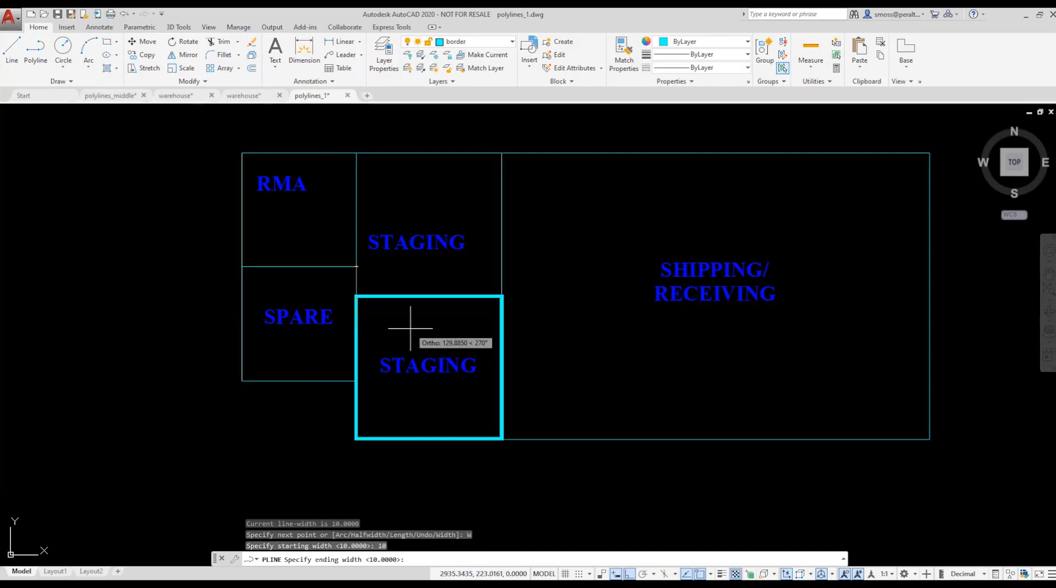
type("10")
key("Return")
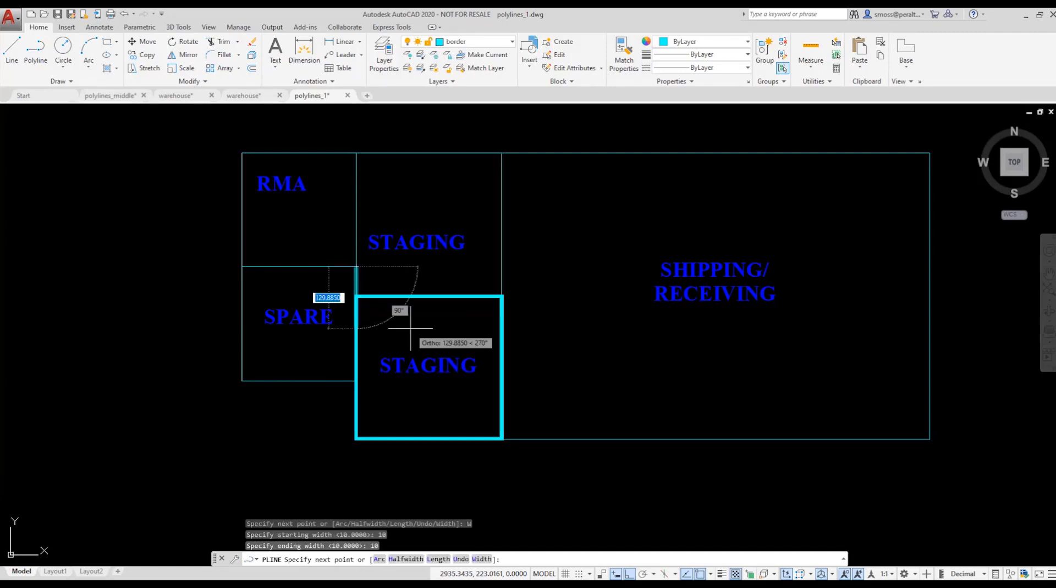
Trace the polyline around the RMA room through its upper corners and lower-left corner, finishing it with Close.
left_click(357, 154)
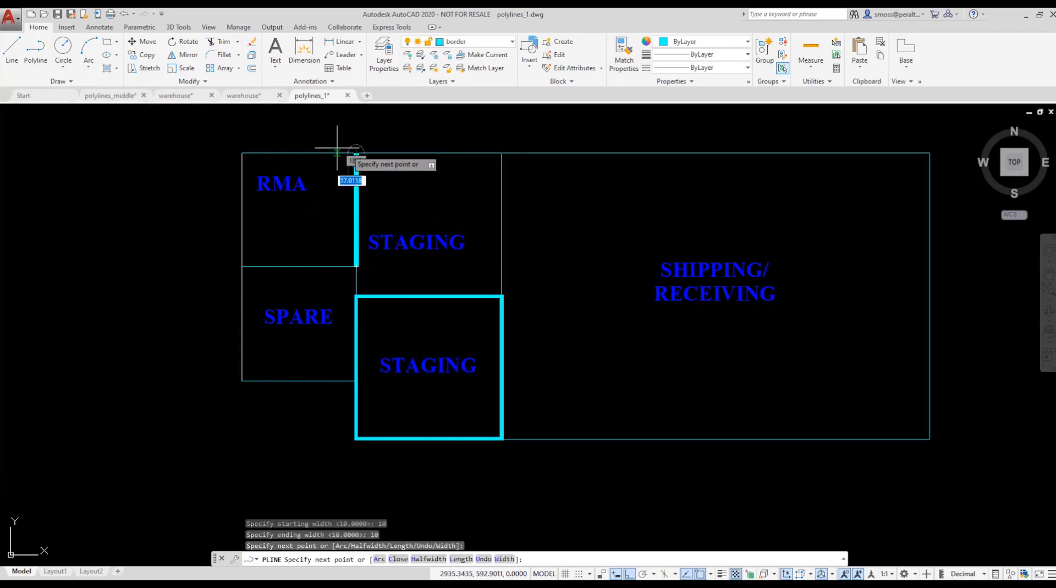
left_click(242, 153)
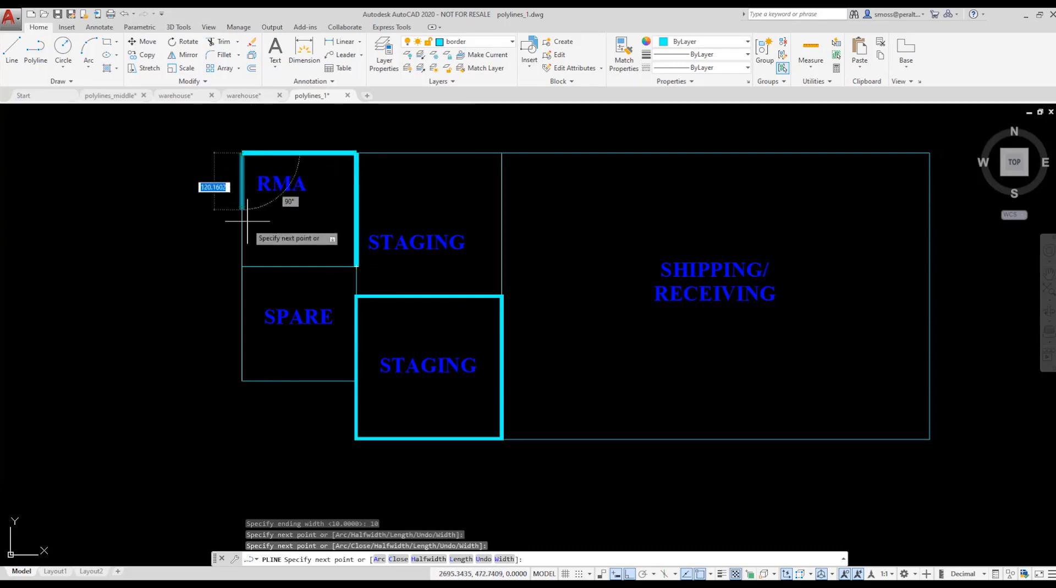
right_click(298, 268)
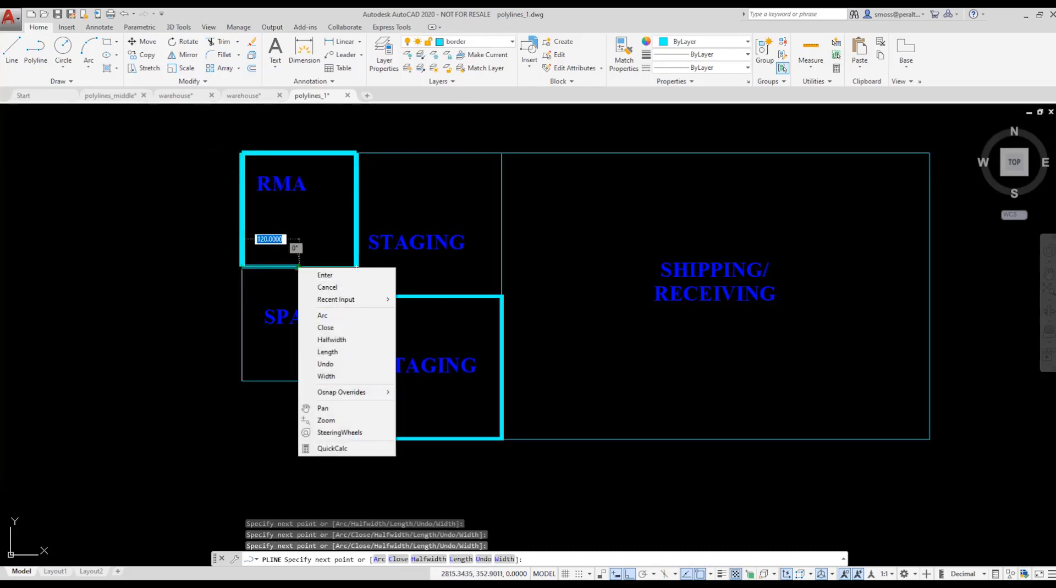
left_click(354, 327)
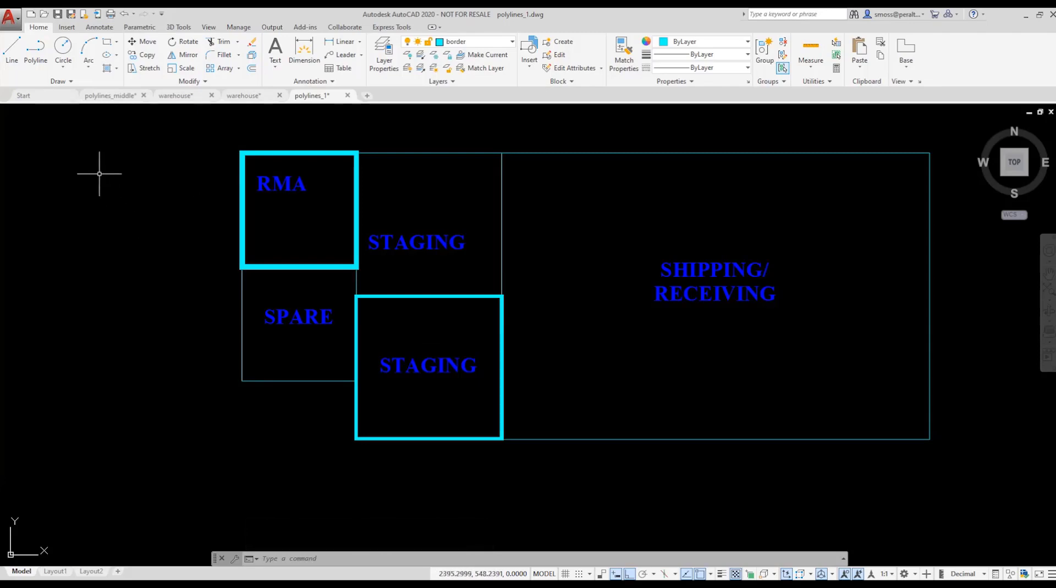
Draw a new polyline down the SPARE room's right edge and along its bottom edge to the lower-left corner.
right_click(122, 194)
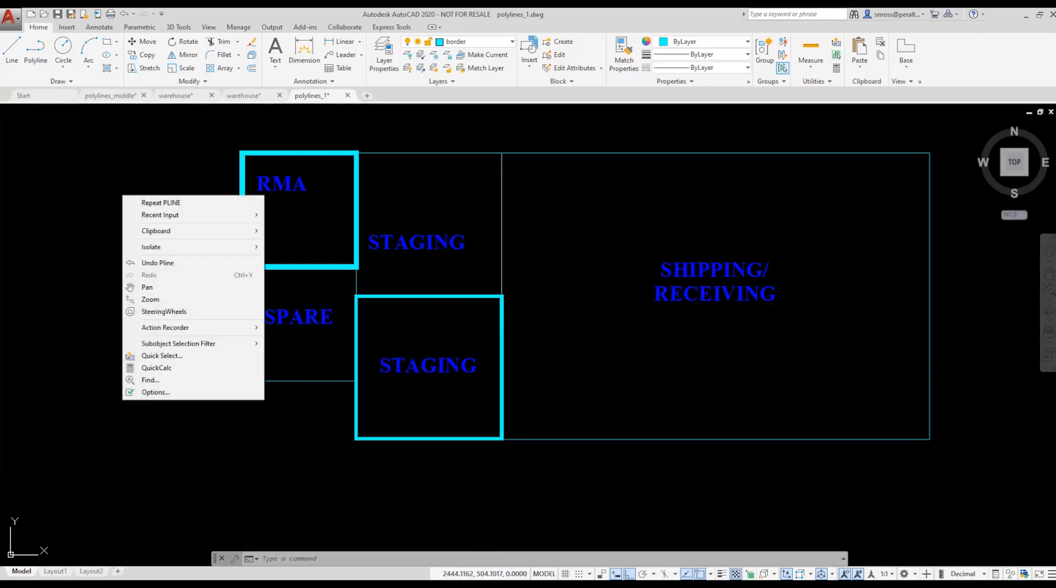
left_click(181, 206)
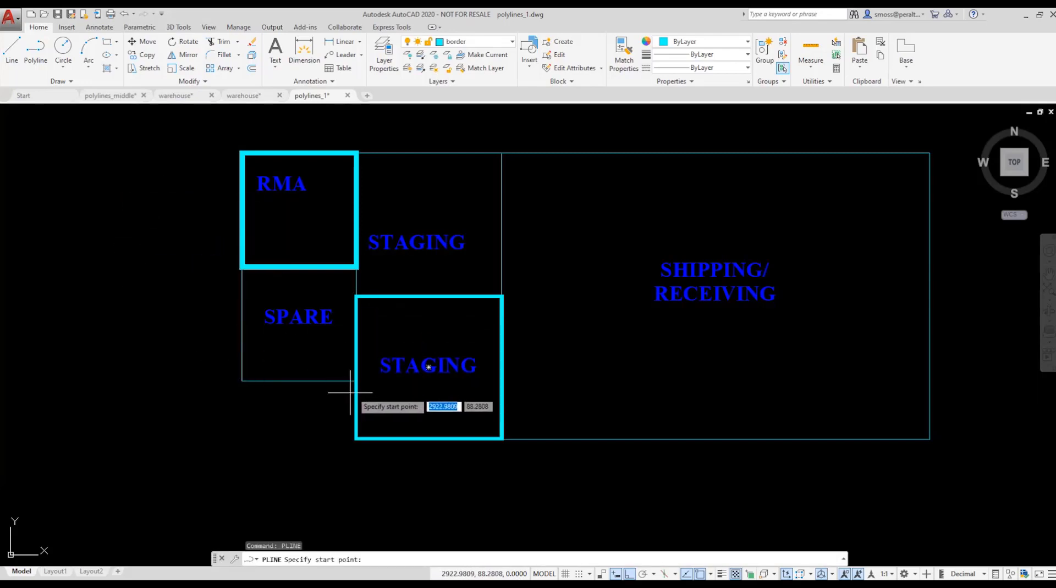
left_click(356, 268)
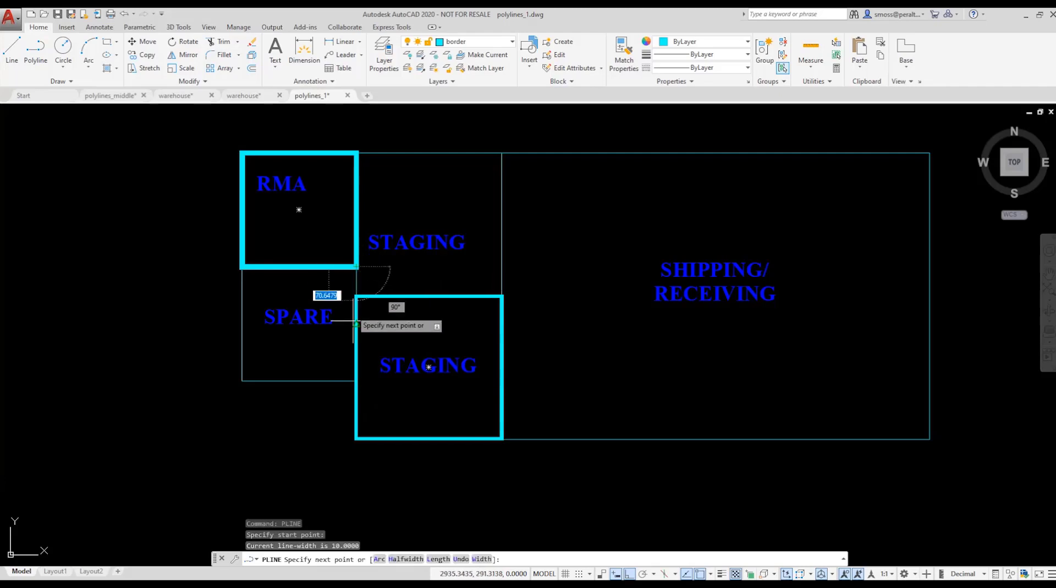
left_click(357, 380)
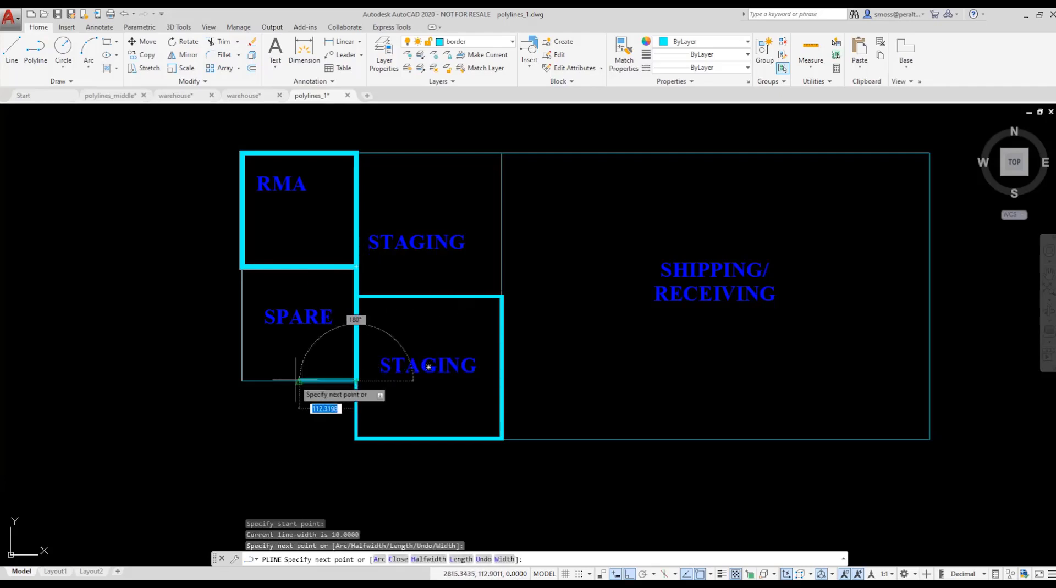
left_click(242, 380)
Continue the SPARE outline with an arc segment from the room's lower-left corner to its upper-left corner.
right_click(242, 381)
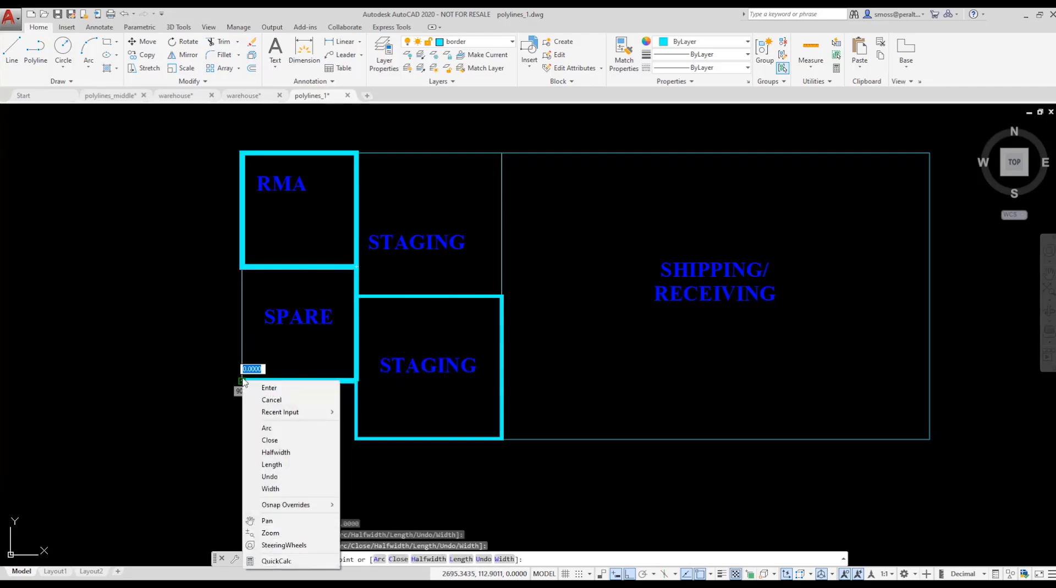
left_click(280, 428)
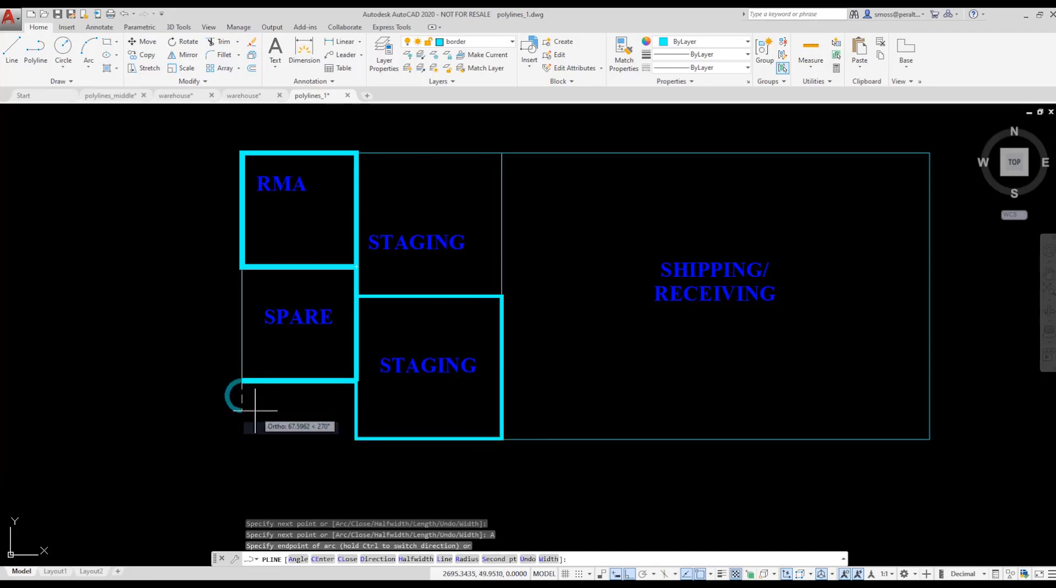
left_click(242, 267)
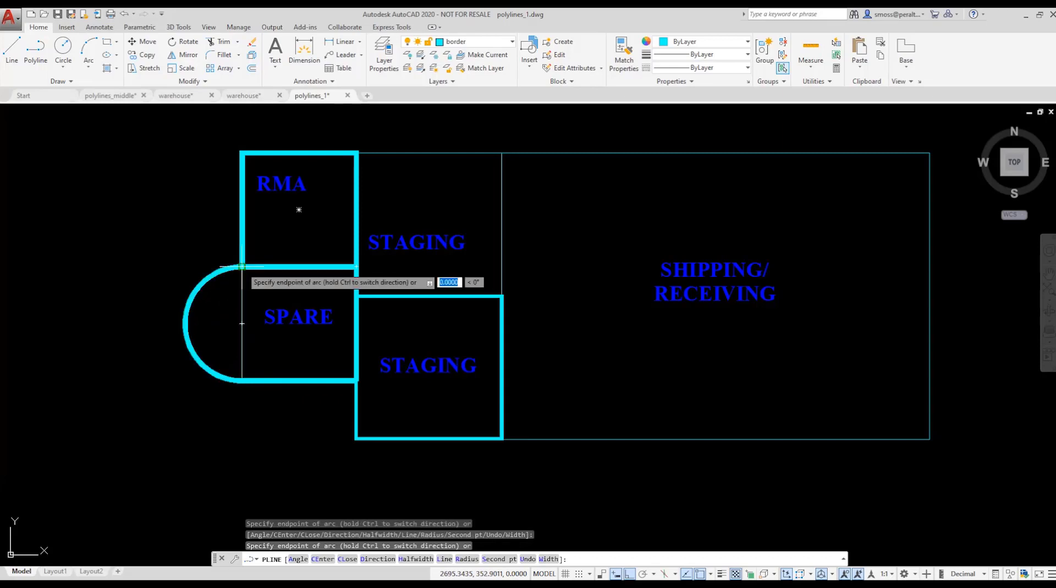
Switch the SPARE polyline back to line segments, close it, and check that the outline selects as one object.
right_click(242, 267)
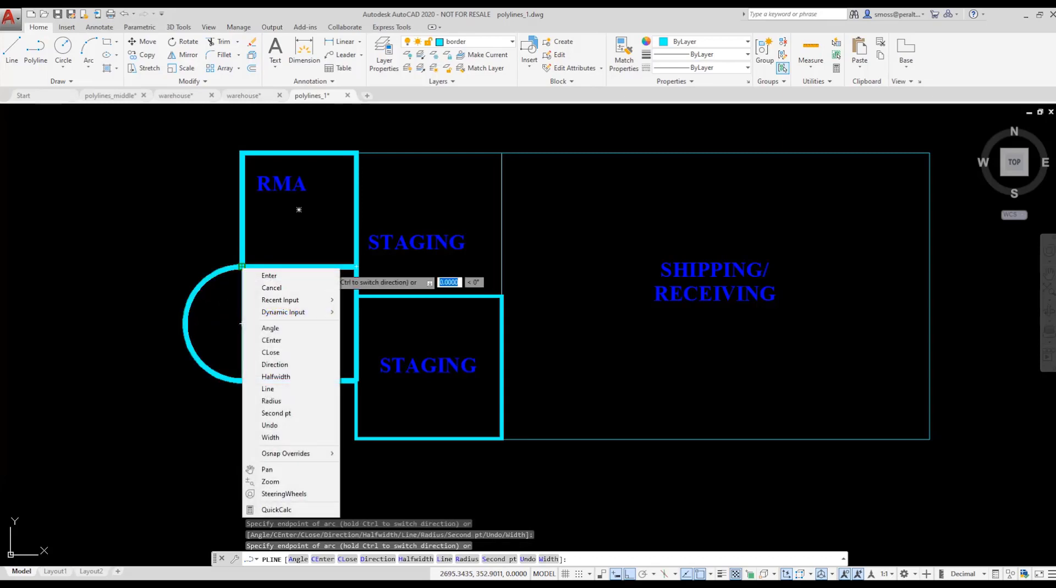
left_click(290, 391)
right_click(294, 297)
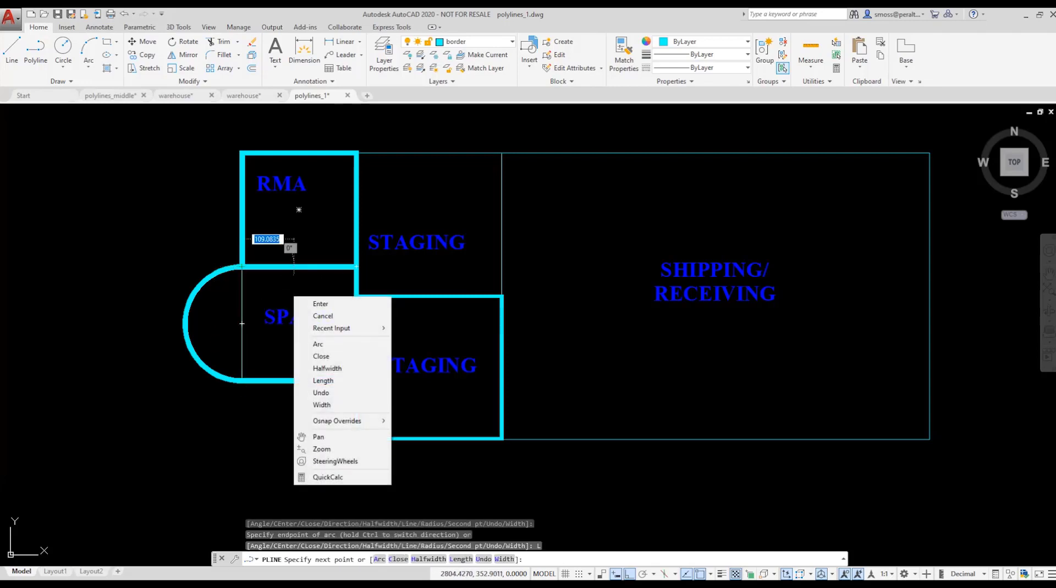
left_click(342, 359)
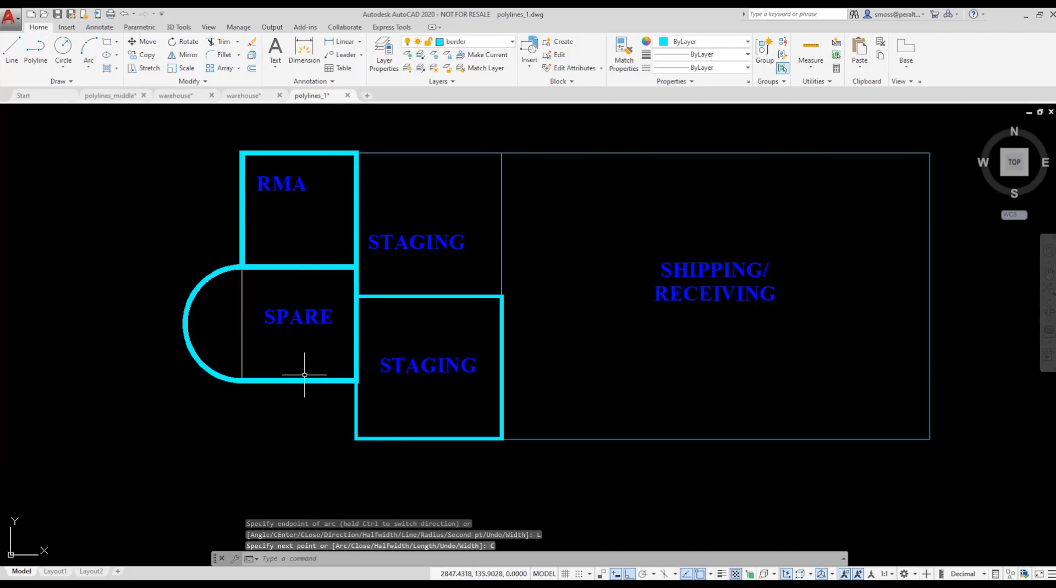
left_click(202, 364)
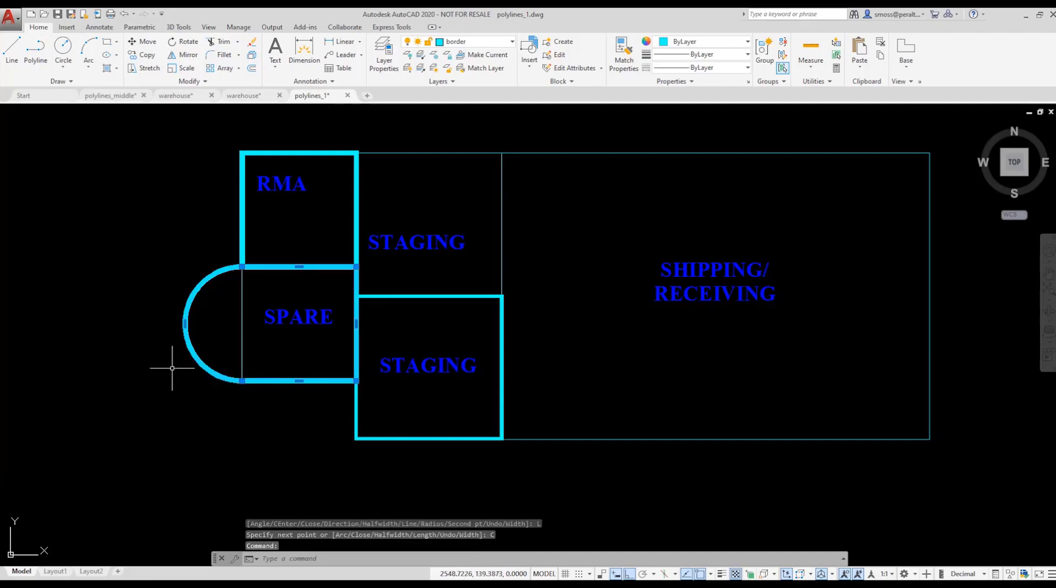
key("Escape")
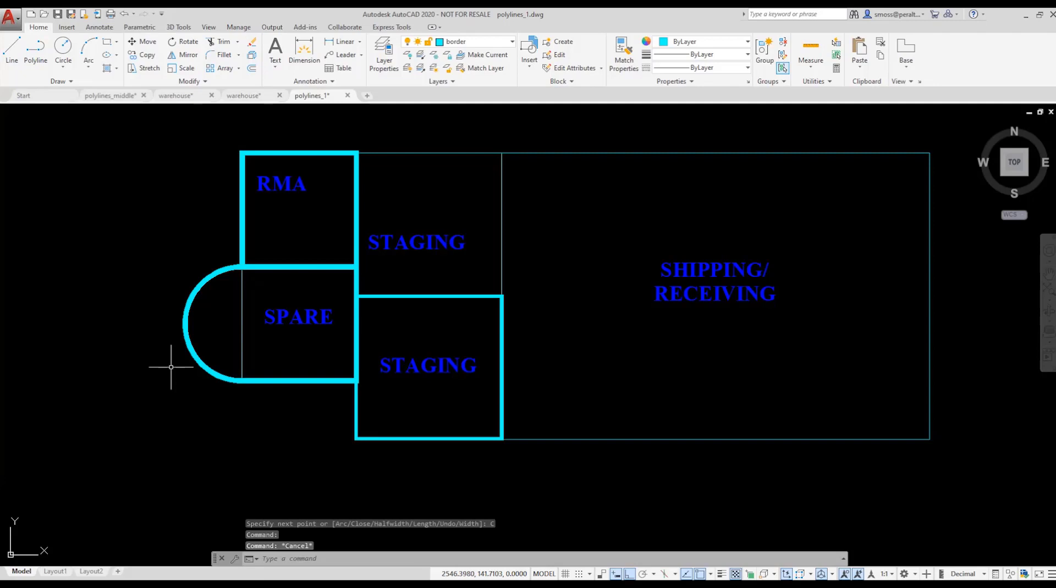
Draw a new polyline along the upper STAGING room's top edge from its upper-left to its upper-right corner.
right_click(142, 263)
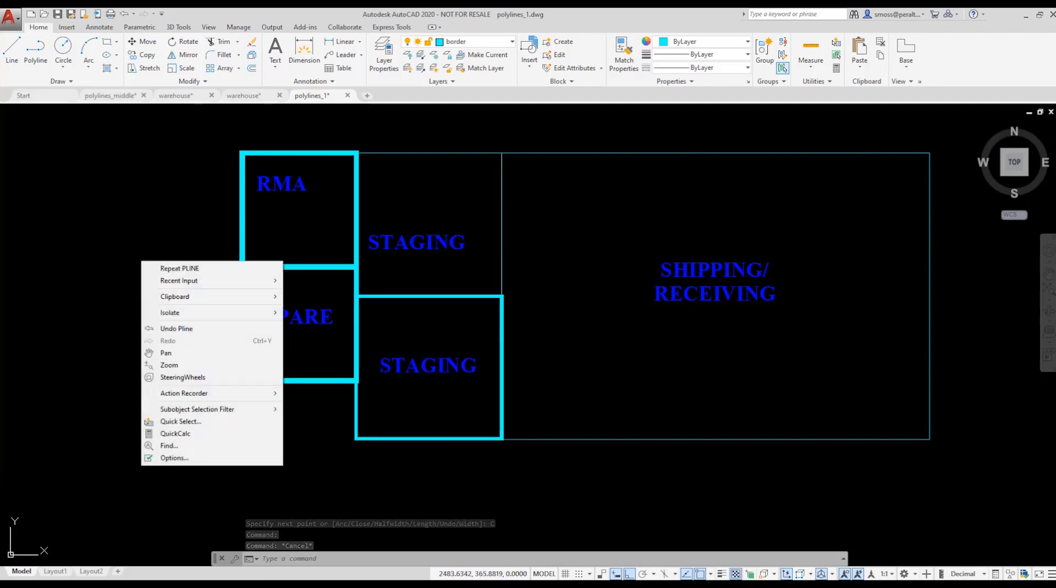
left_click(174, 270)
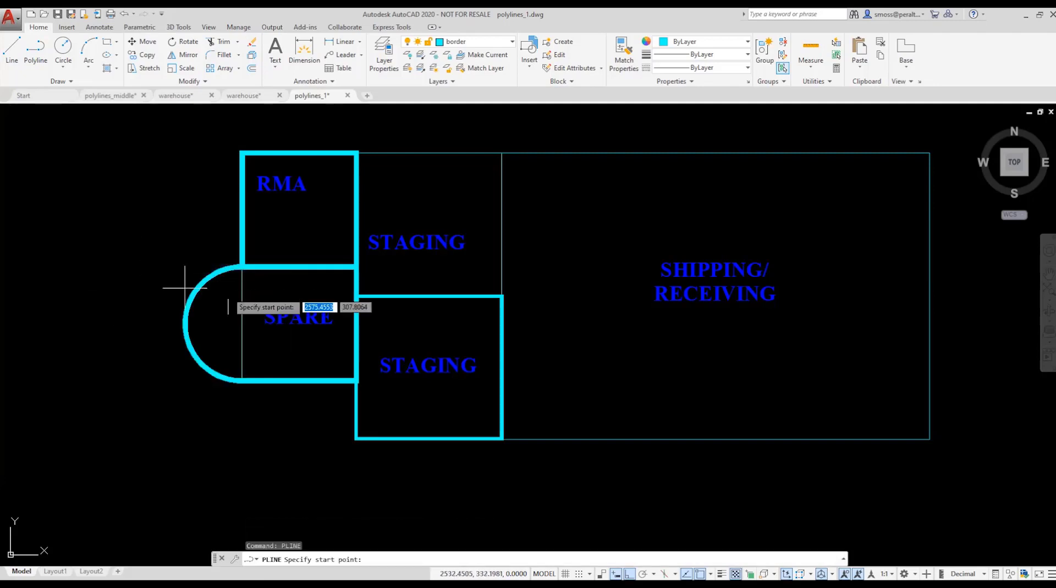
left_click(357, 154)
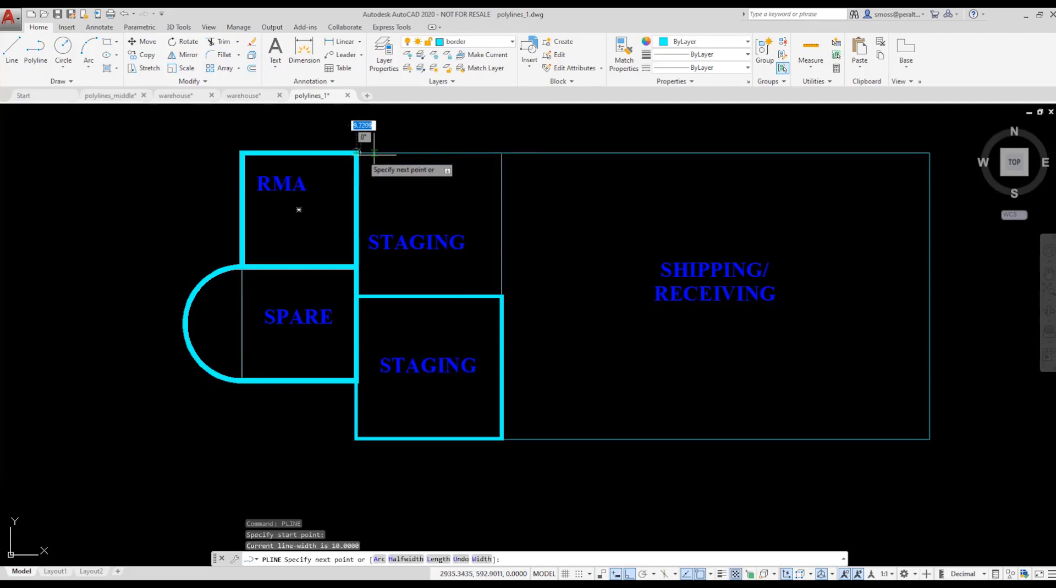
left_click(501, 154)
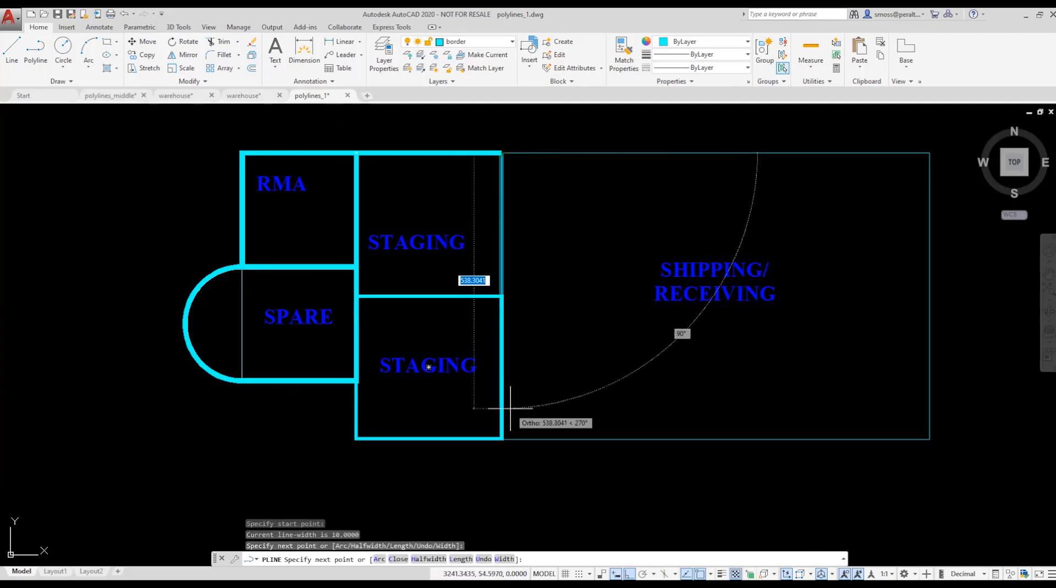
left_click(510, 331)
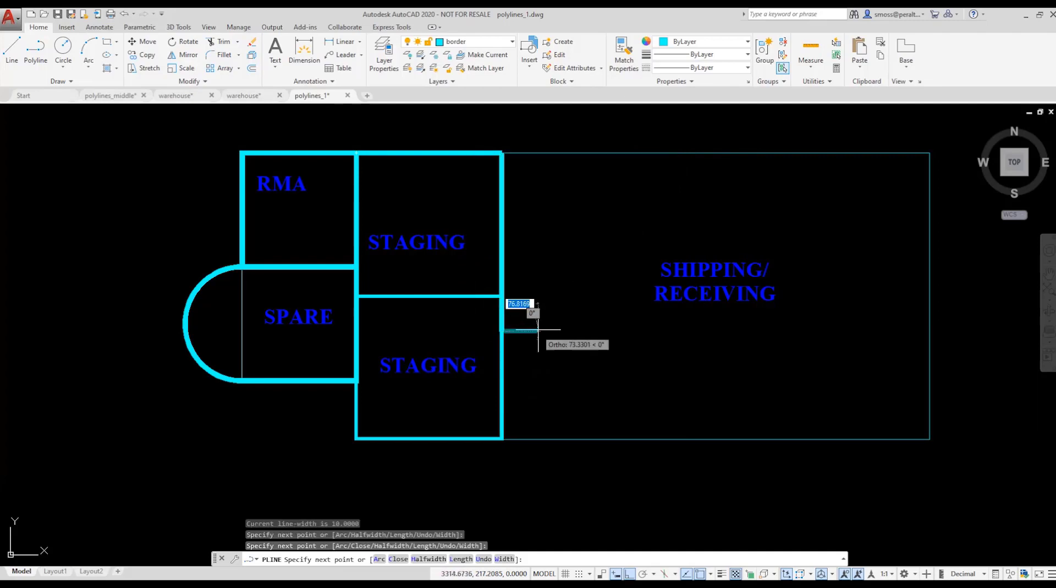
right_click(577, 330)
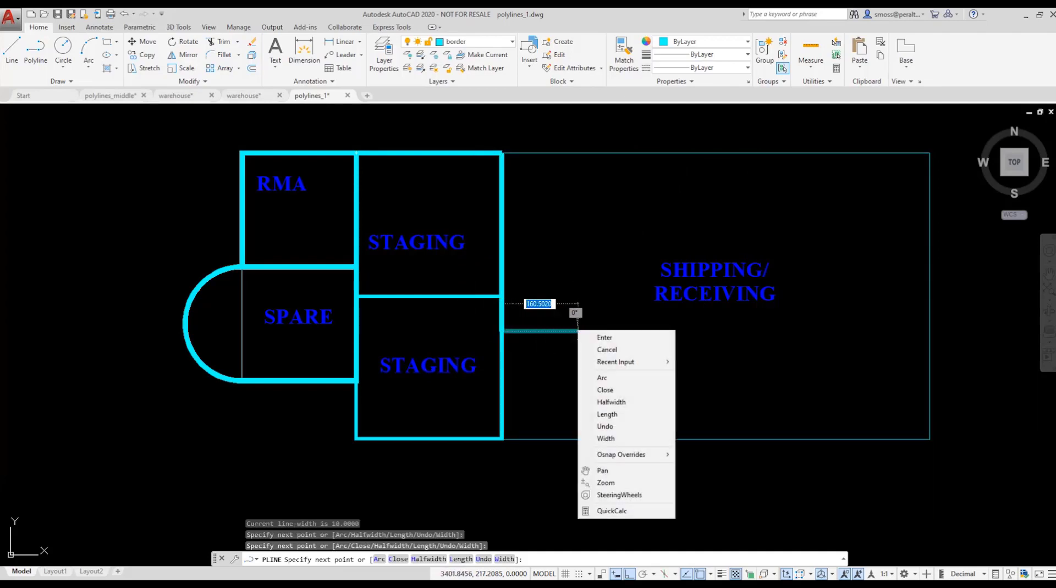
left_click(624, 427)
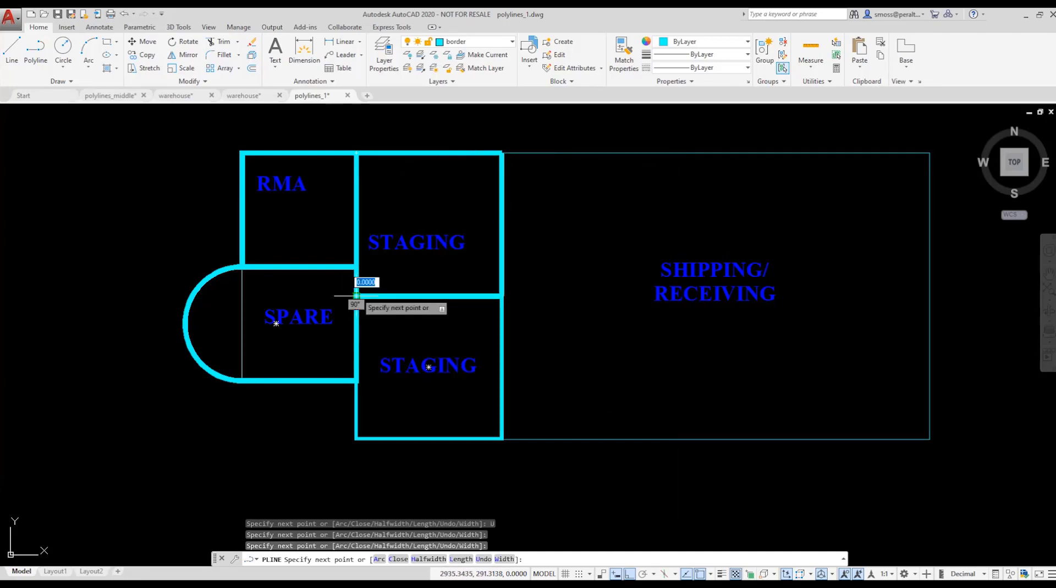
Finish the upper STAGING room's polyline through its lower corners with Close, and select the outline.
right_click(356, 294)
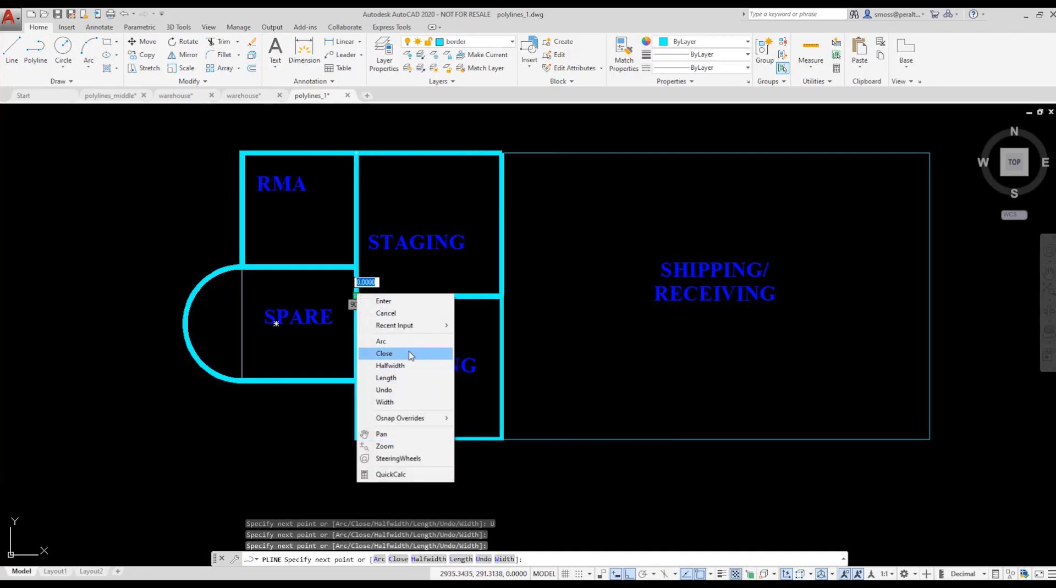
left_click(408, 354)
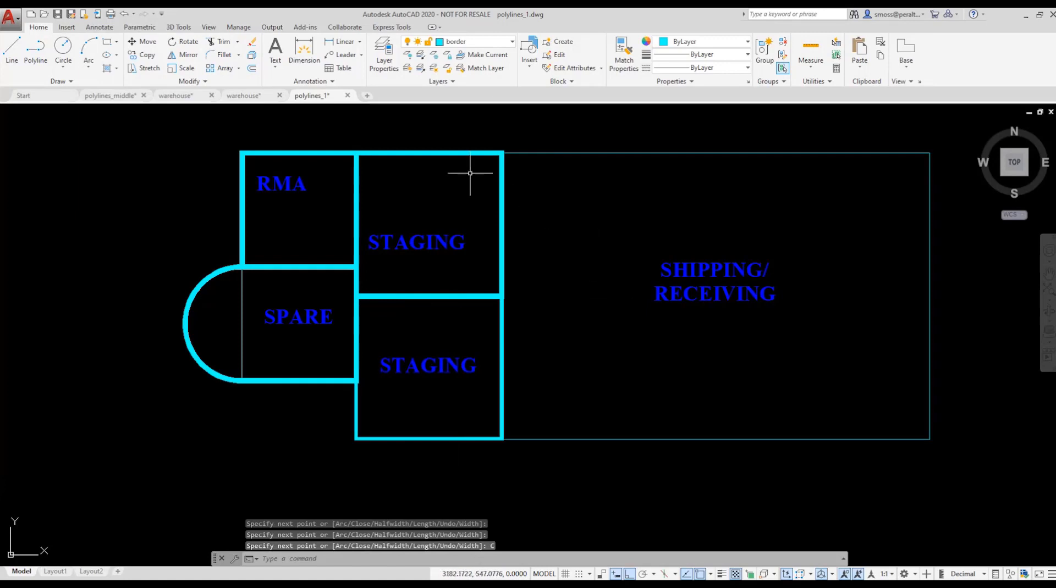
left_click(432, 154)
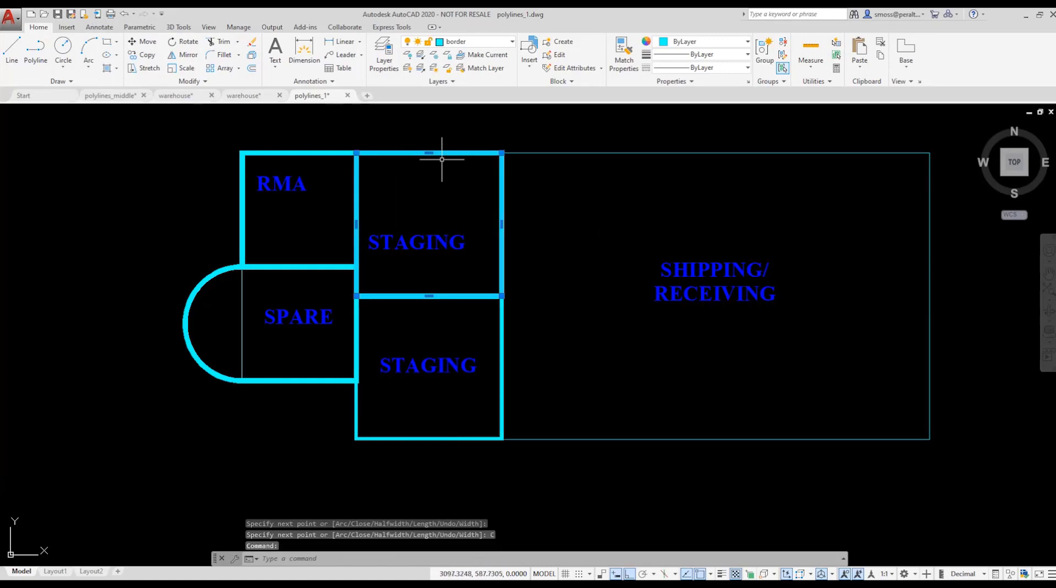
key("Escape")
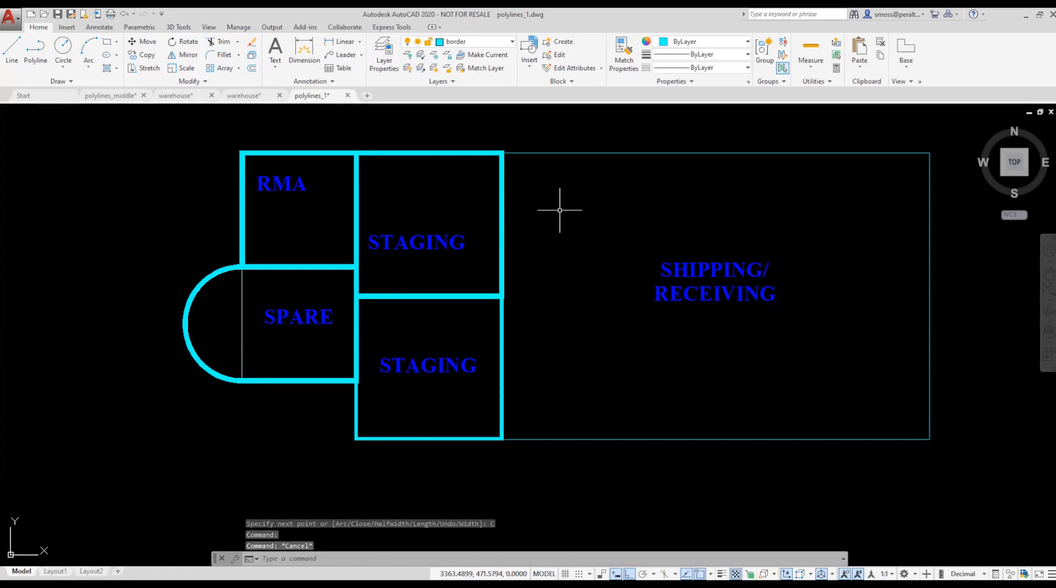
left_click(190, 81)
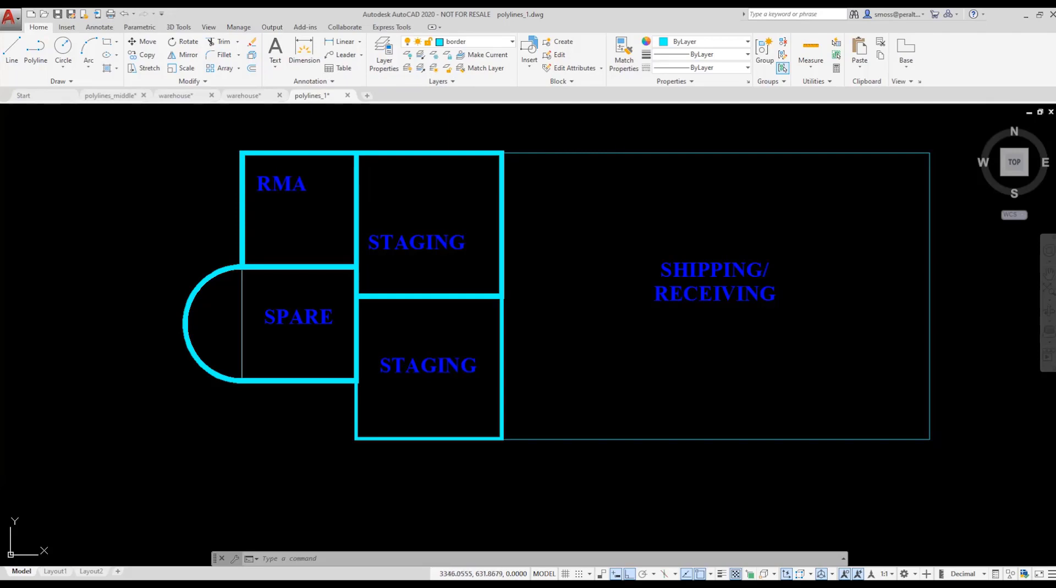
left_click(537, 131)
key("Escape")
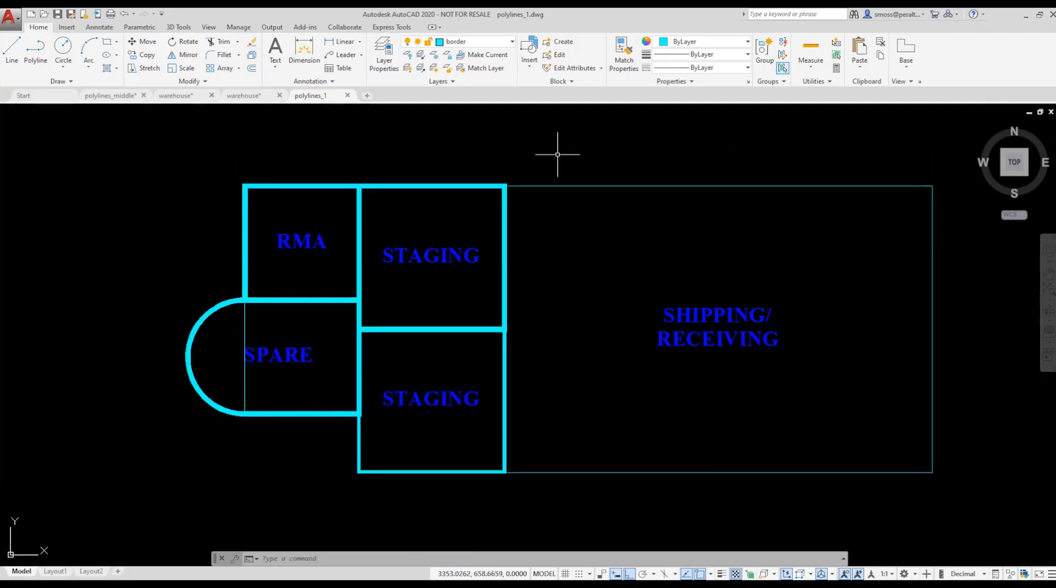
Convert the top line of the SHIPPING/RECEIVING room into a polyline with Polyline Edit.
type("PE")
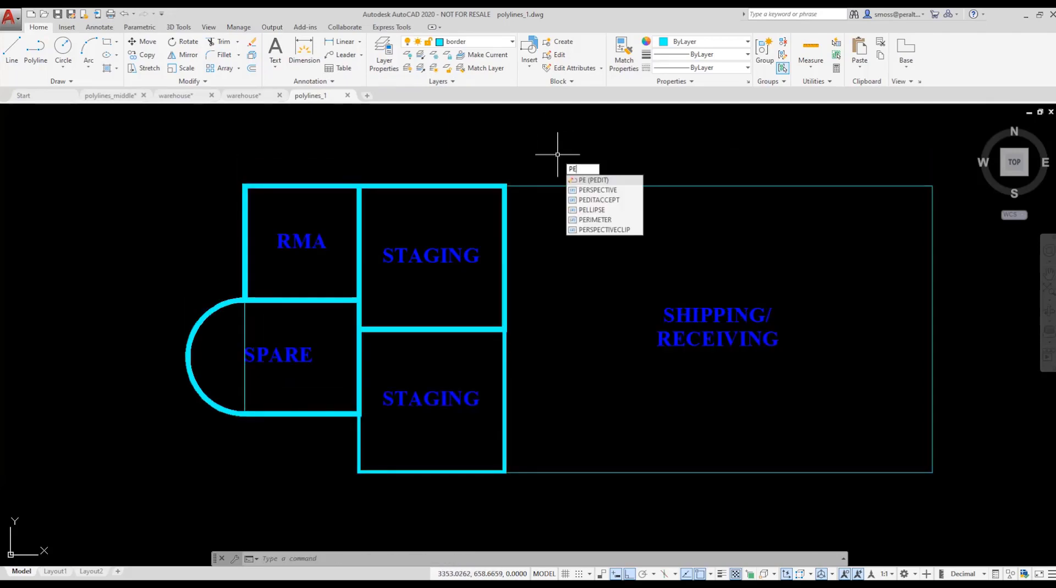
key("Return")
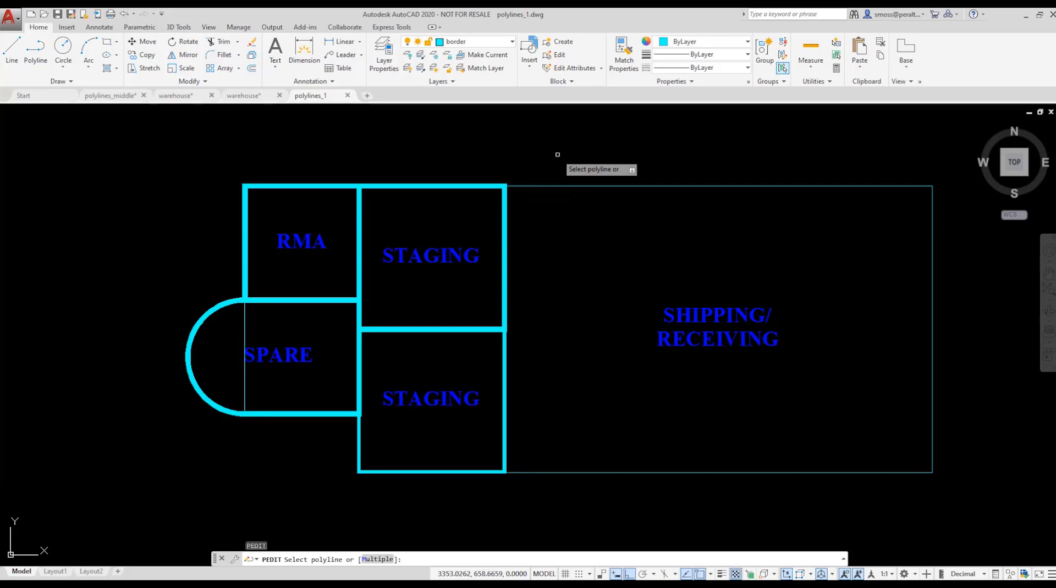
left_click(583, 186)
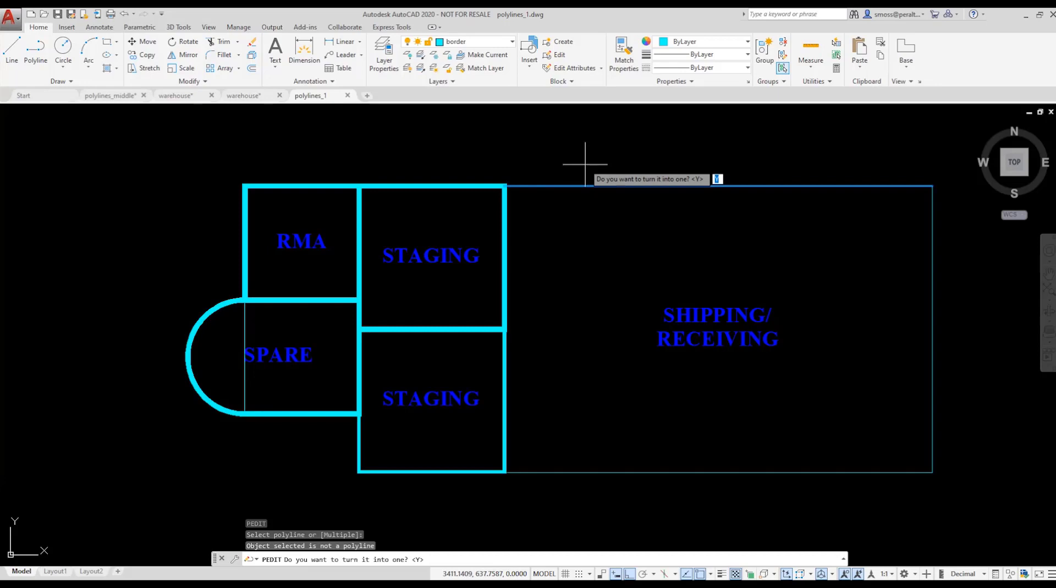
key("Return")
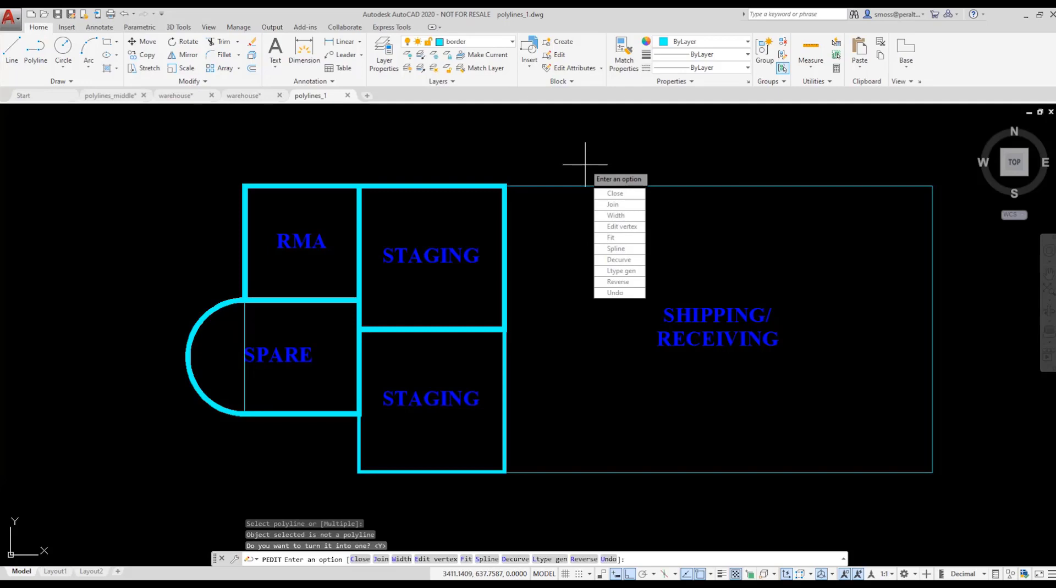
Join the SHIPPING/RECEIVING room's right, bottom and left lines to its top polyline.
left_click(621, 206)
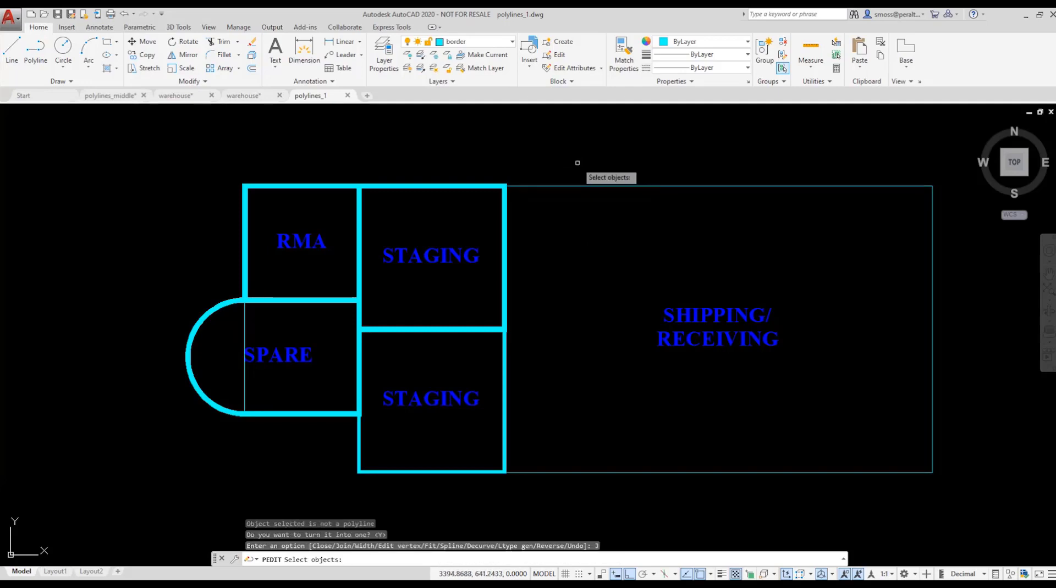
left_click(930, 356)
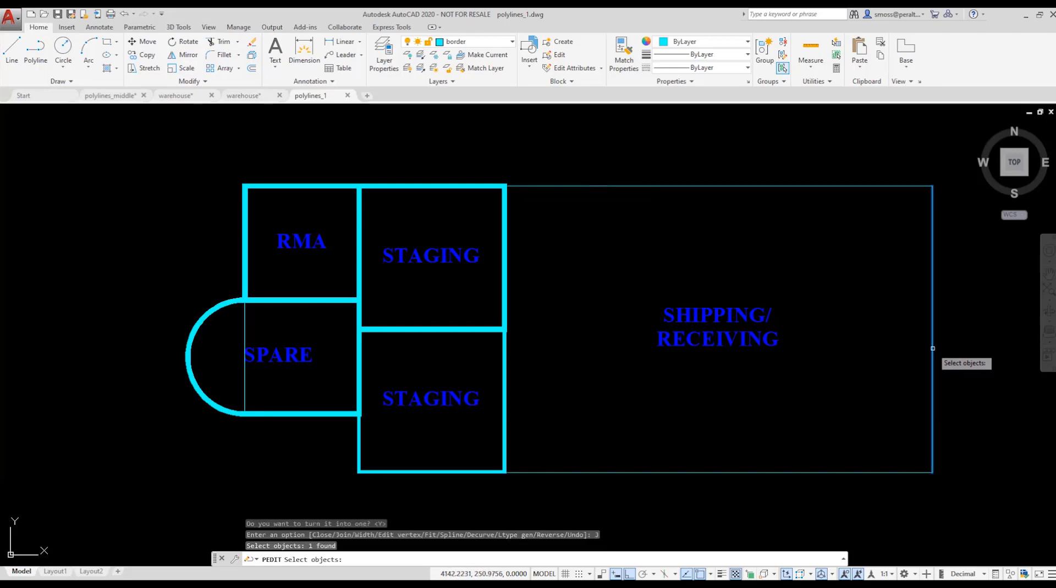
left_click(676, 473)
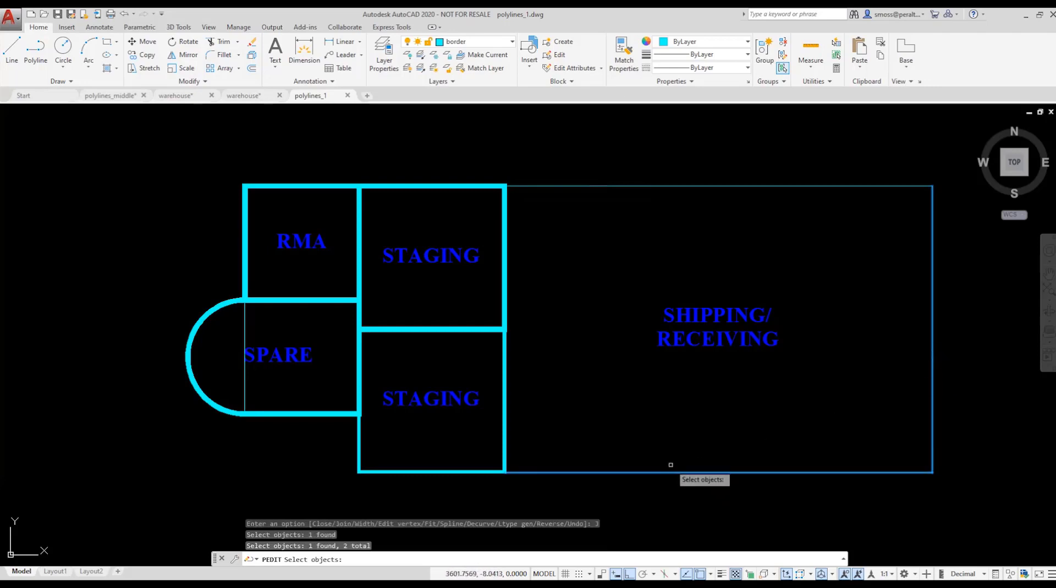
left_click(505, 409)
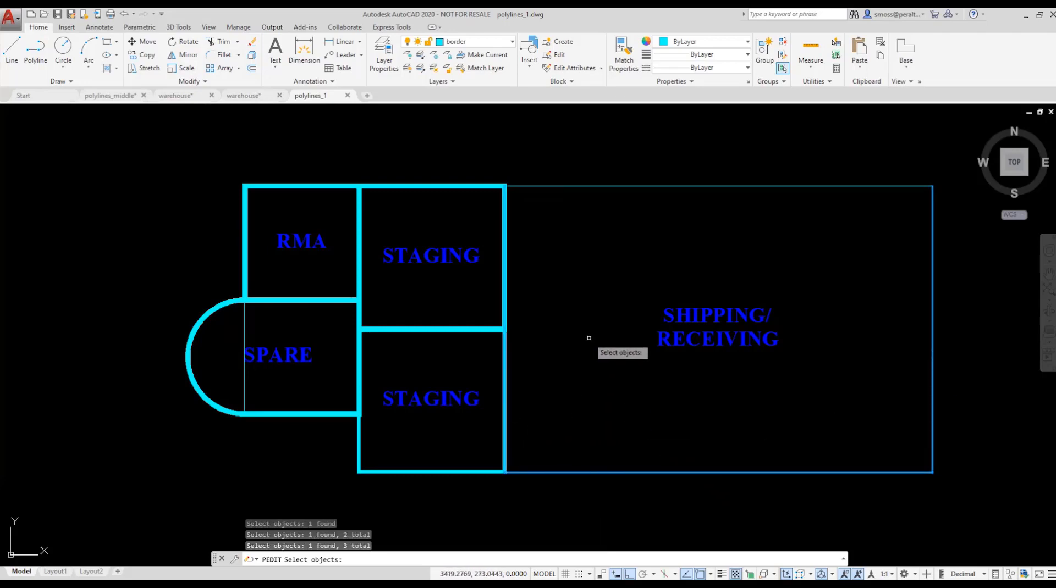
key("Return")
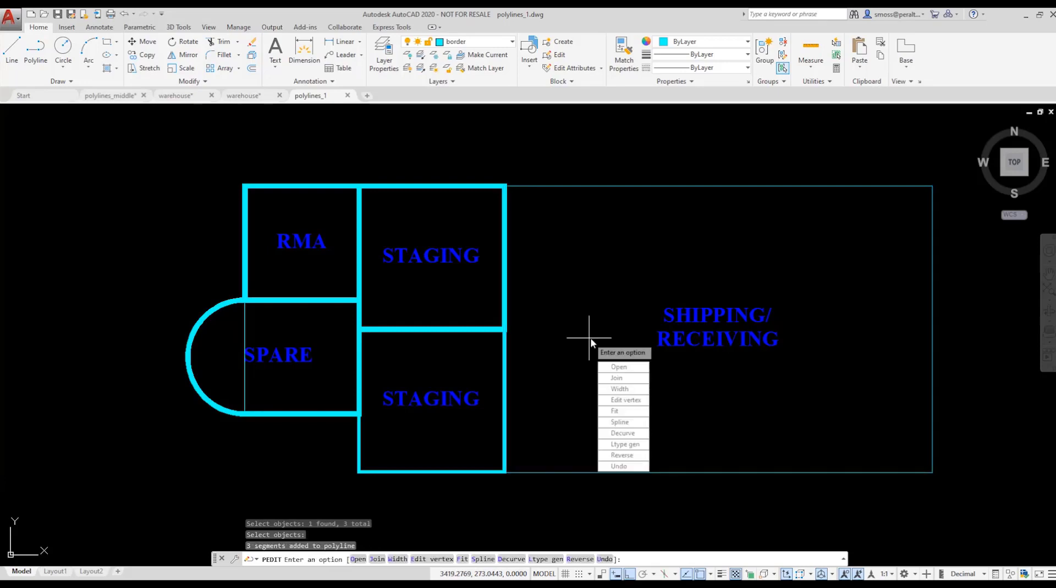
Set the joined SHIPPING/RECEIVING outline's width to 10 for all segments and finish the polyline edit.
left_click(631, 390)
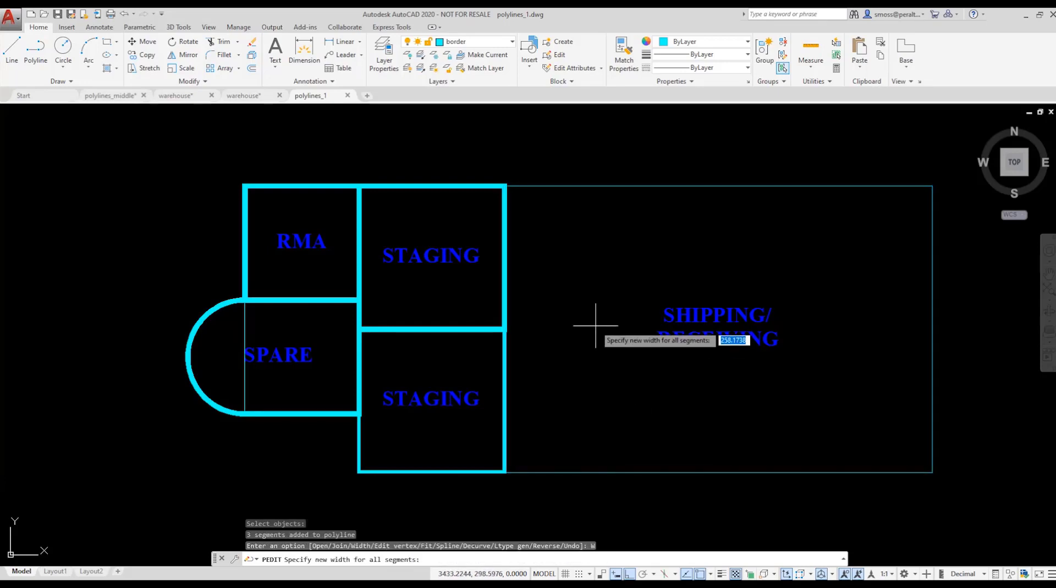
type("10")
key("Return")
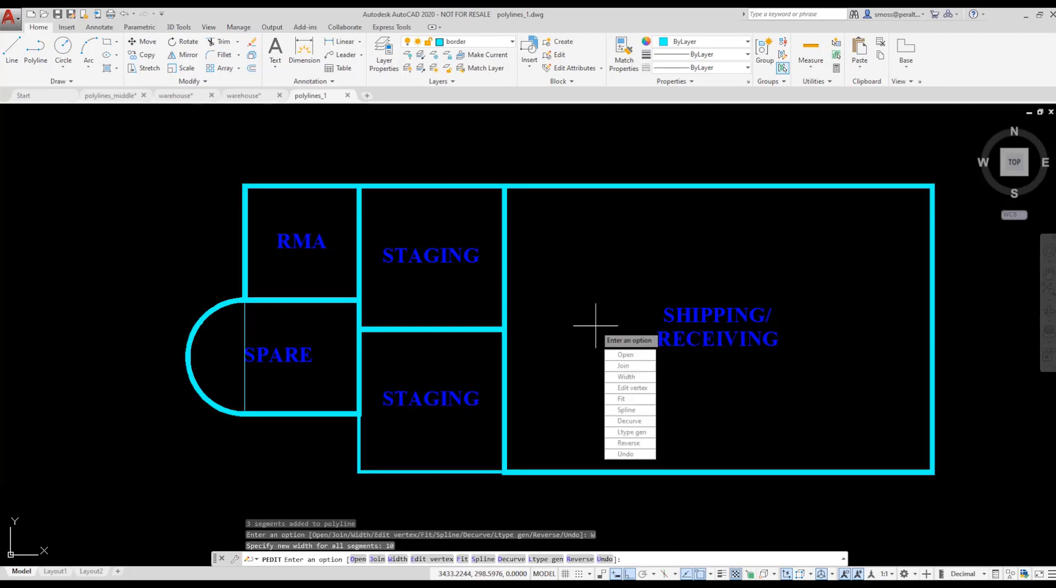
key("Return")
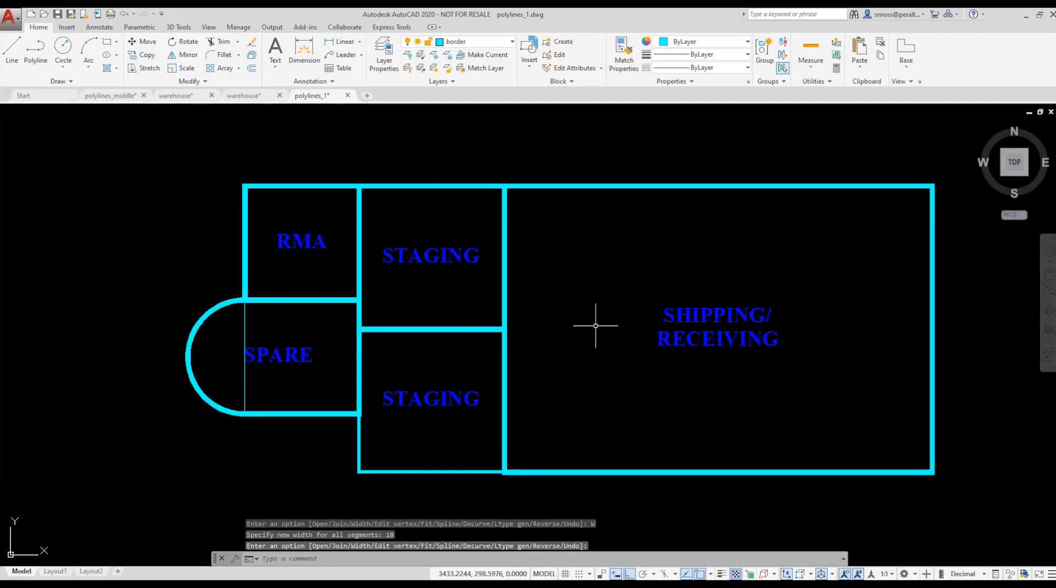